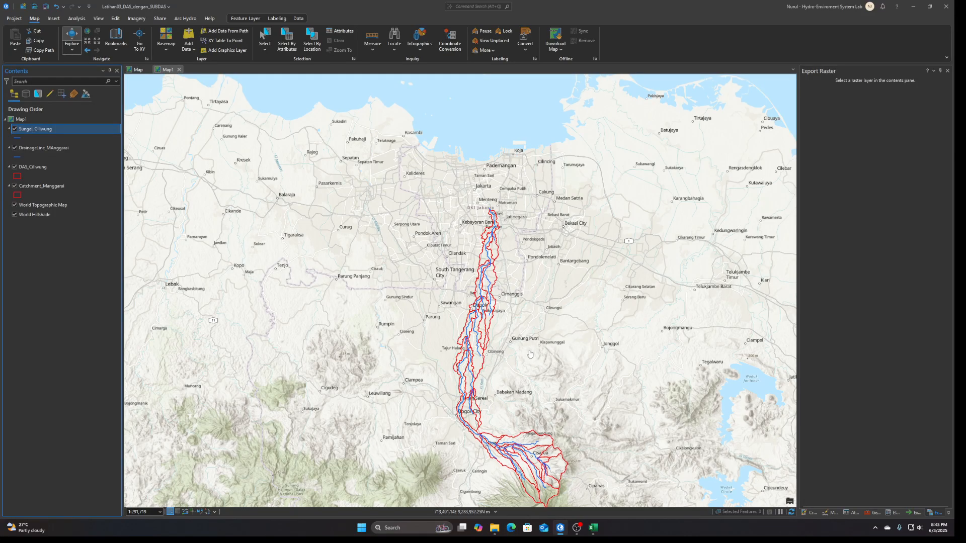
# In Microsoft Edge, search the web for "sentinel land cover" and open the Esri Sentinel-2 Land Cover Explorer, accepting all cookies.
pyautogui.click(515, 533)
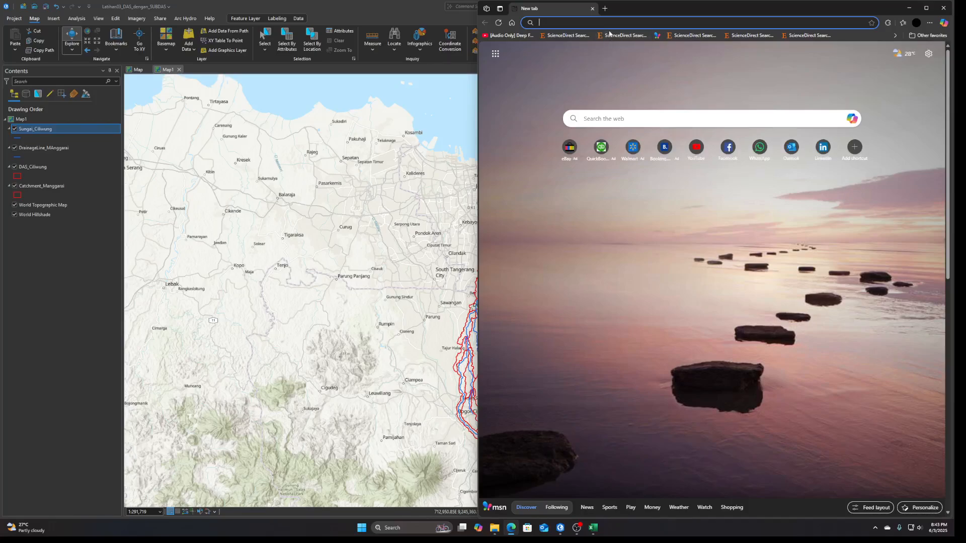
pyautogui.write('sentinel ')
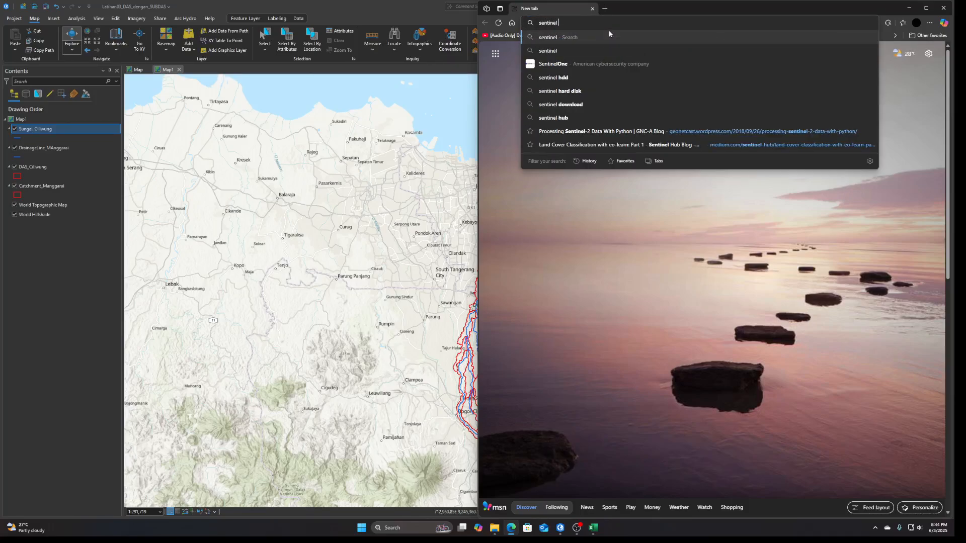
pyautogui.write('land cover')
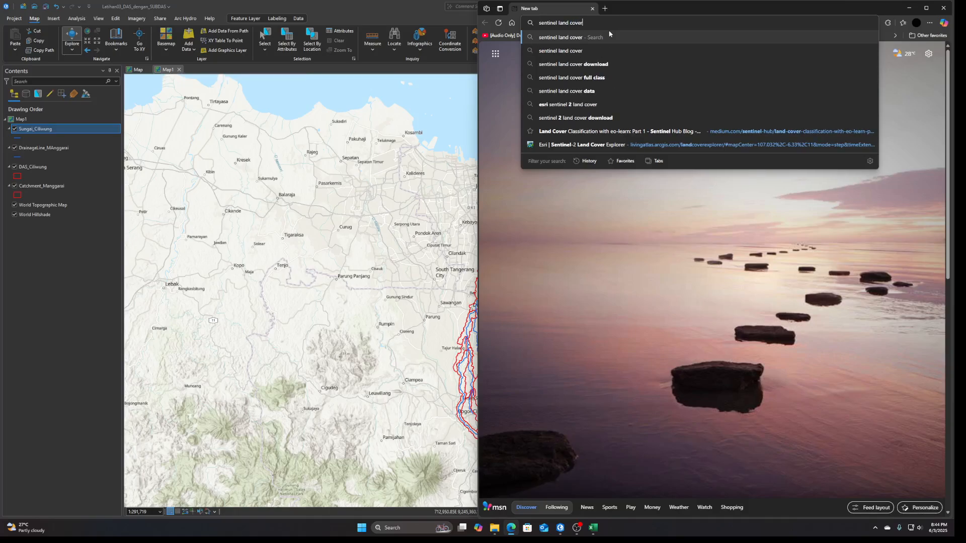
pyautogui.press('Return')
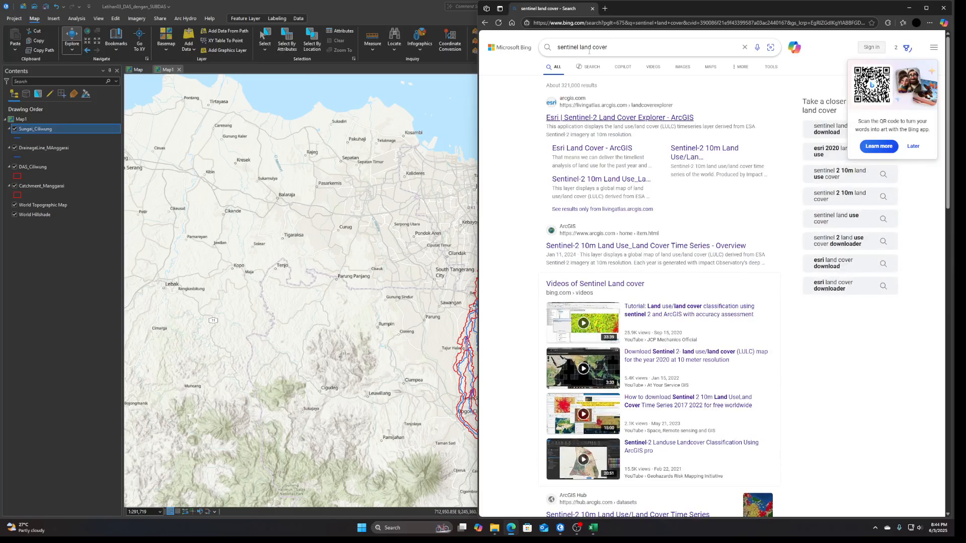
pyautogui.click(594, 117)
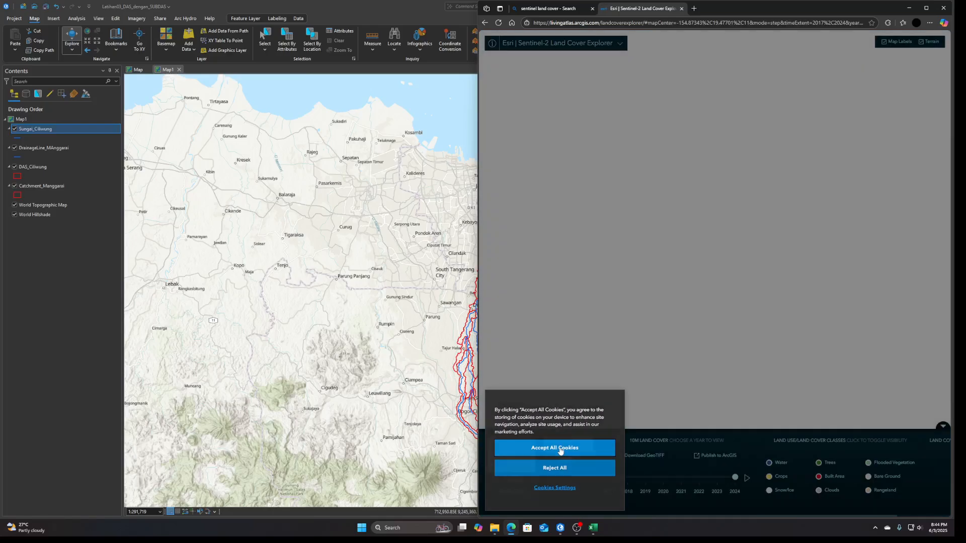
pyautogui.click(556, 449)
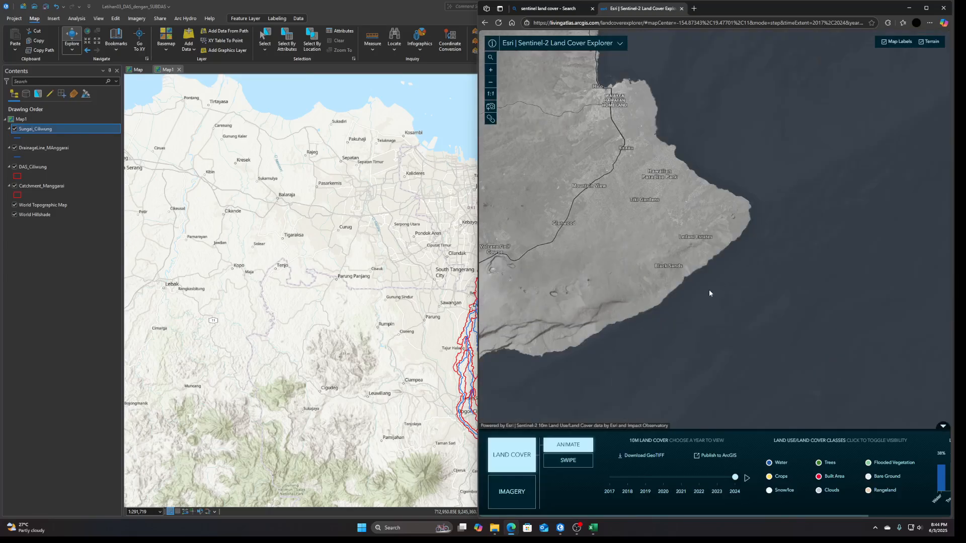
# Locate Jakarta and western Java on the explorer's map and examine their land cover.
pyautogui.scroll(-10, 710, 294)
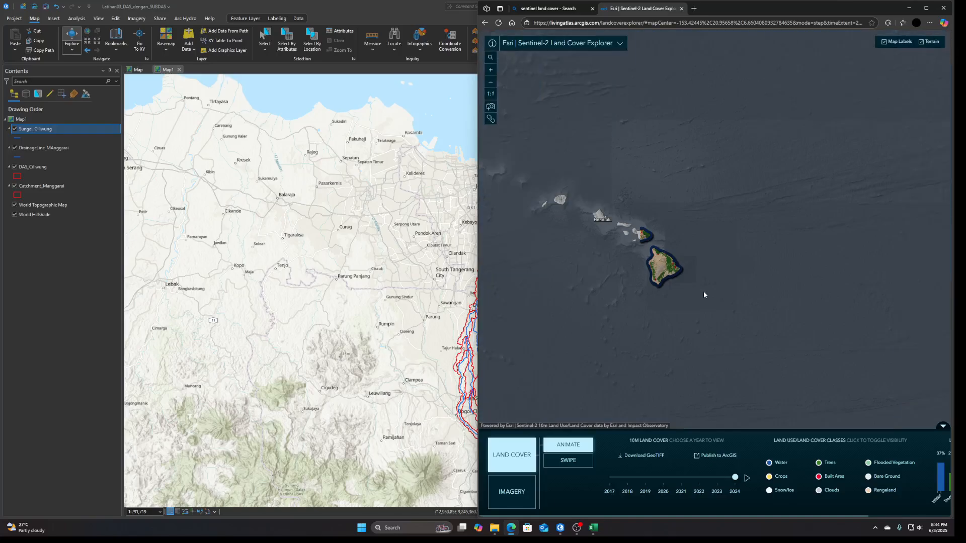
pyautogui.scroll(-5, 703, 294)
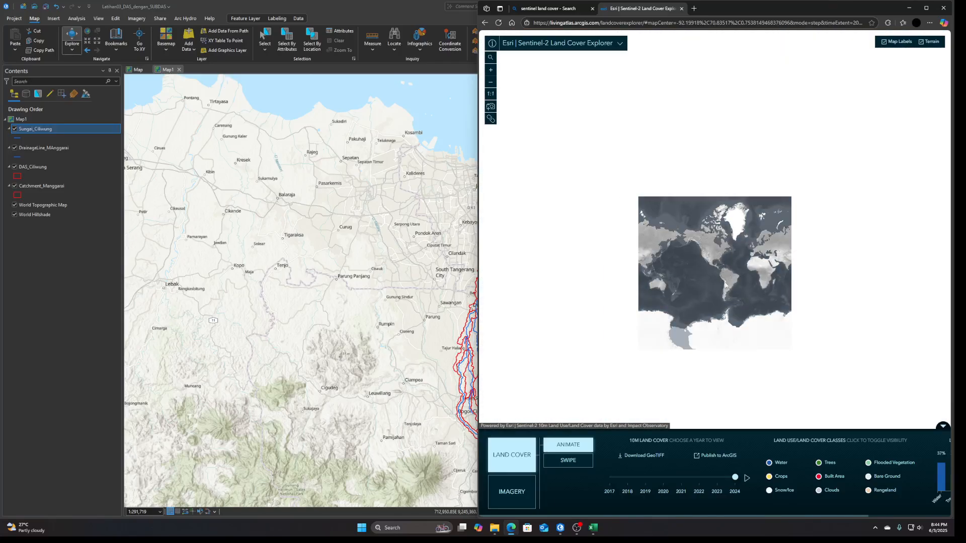
pyautogui.moveTo(726, 285); pyautogui.dragTo(664, 293)
pyautogui.scroll(3, 726, 286)
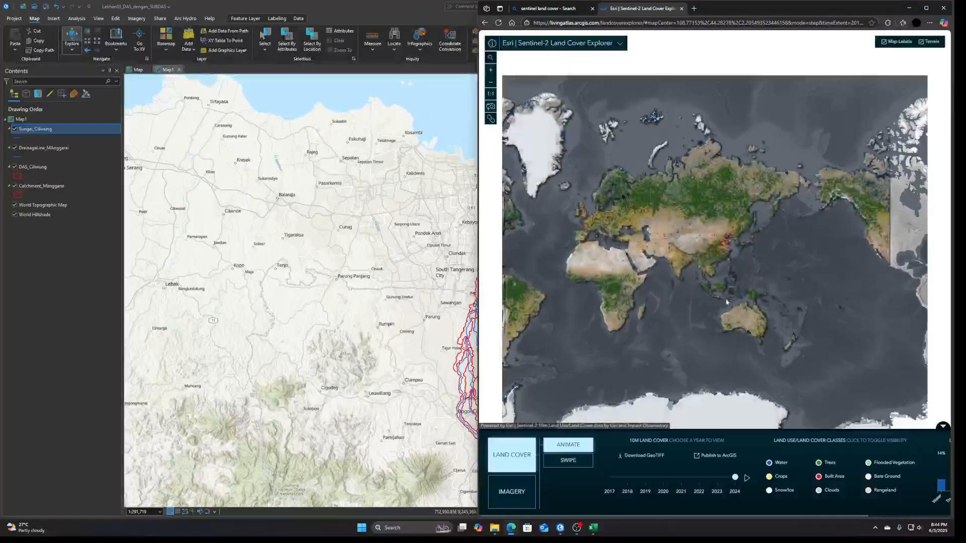
pyautogui.scroll(5, 726, 302)
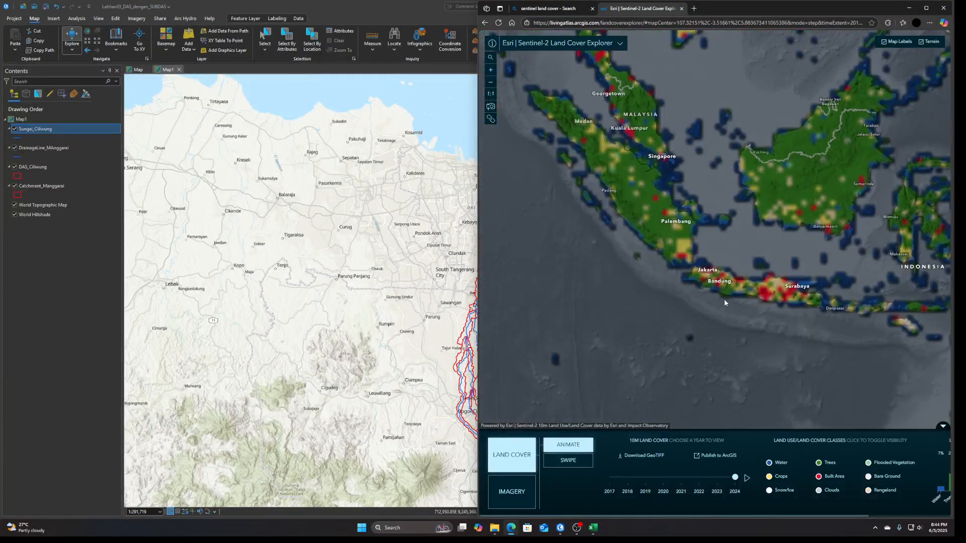
pyautogui.scroll(3, 725, 302)
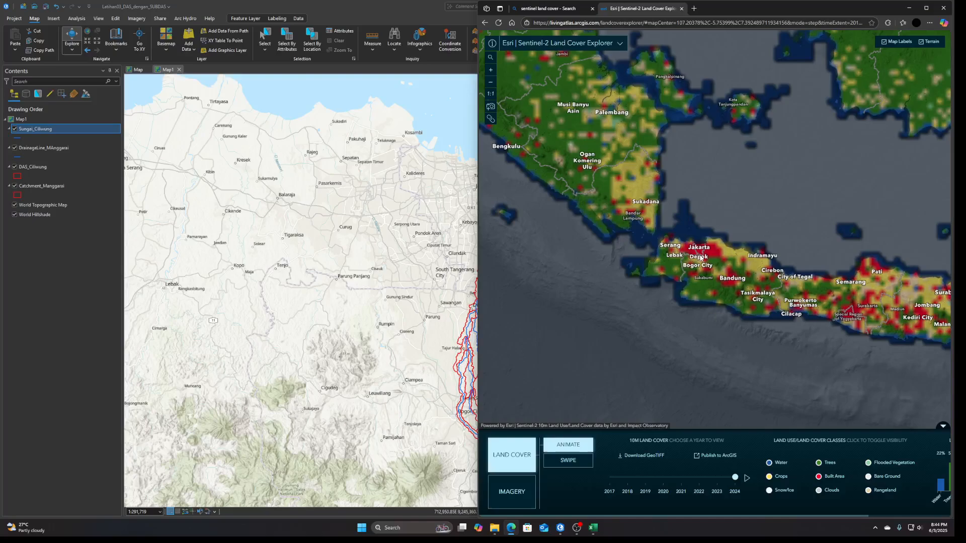
pyautogui.scroll(4, 700, 257)
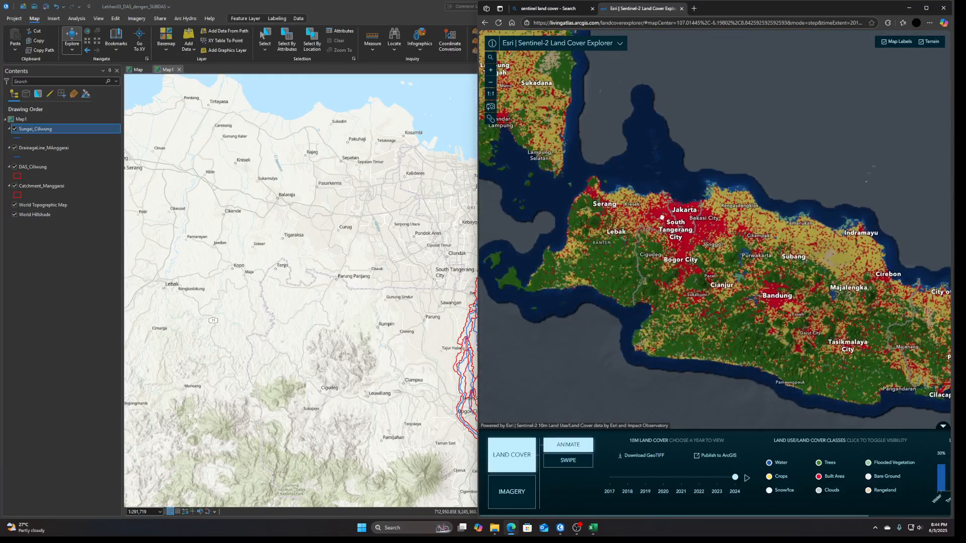
# Download the 2024 land cover GeoTIFF for the tile covering Jakarta and western Java.
pyautogui.click(644, 458)
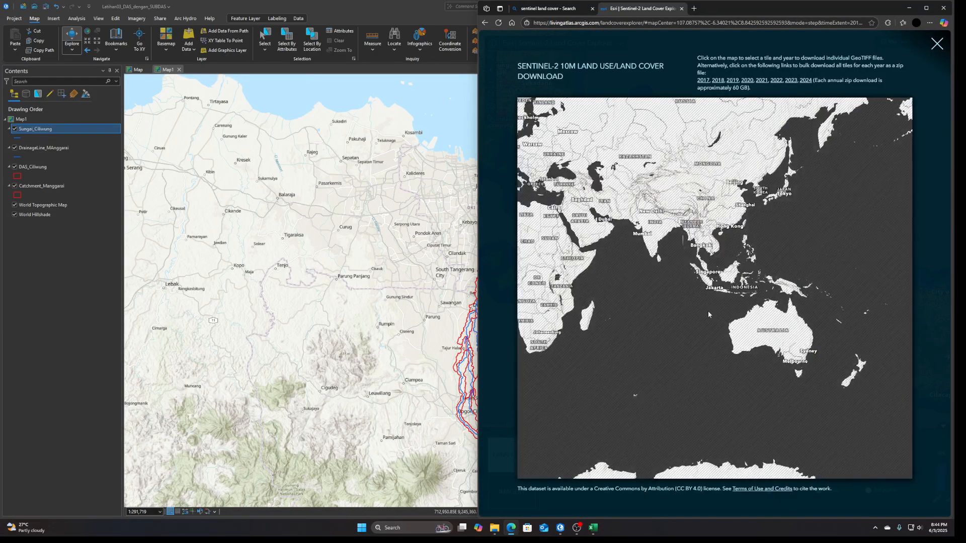
pyautogui.scroll(6, 713, 298)
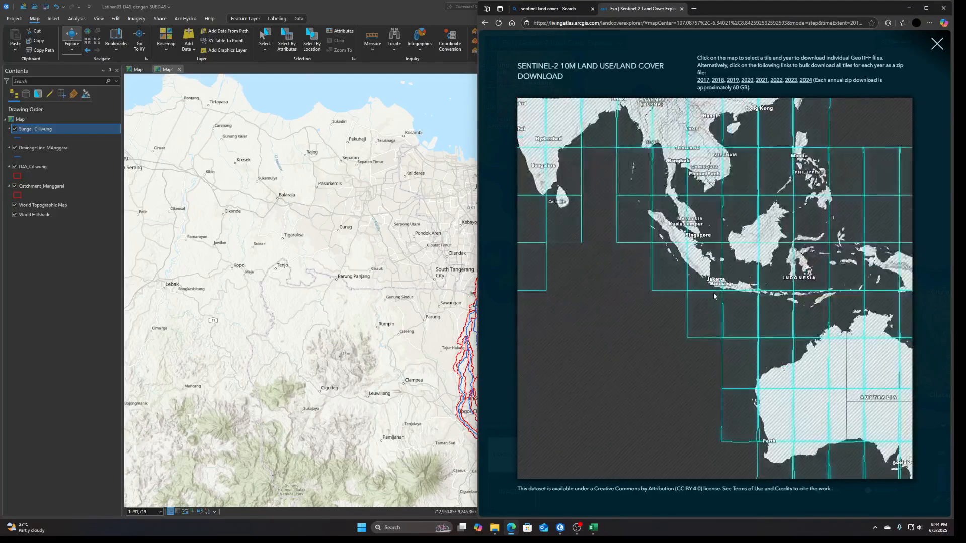
pyautogui.scroll(-3, 669, 368)
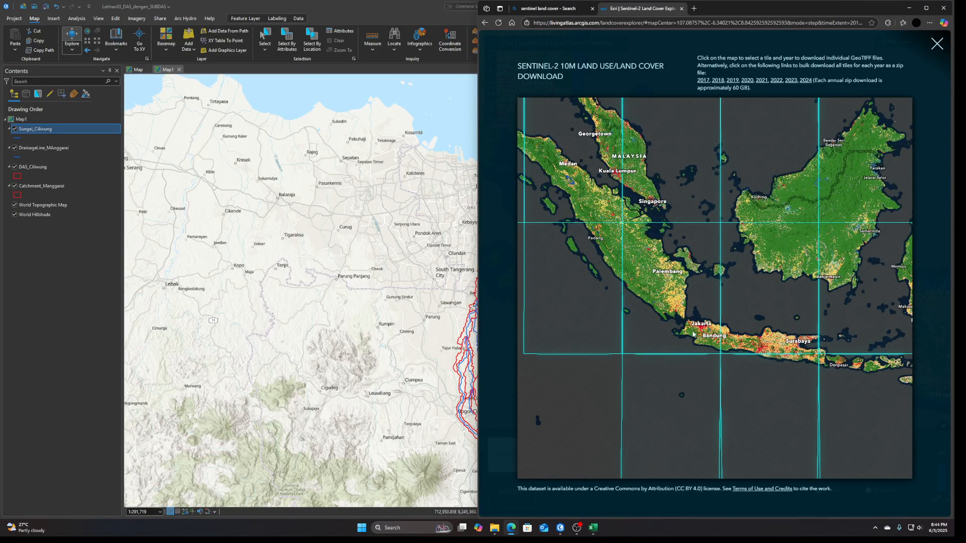
pyautogui.click(674, 287)
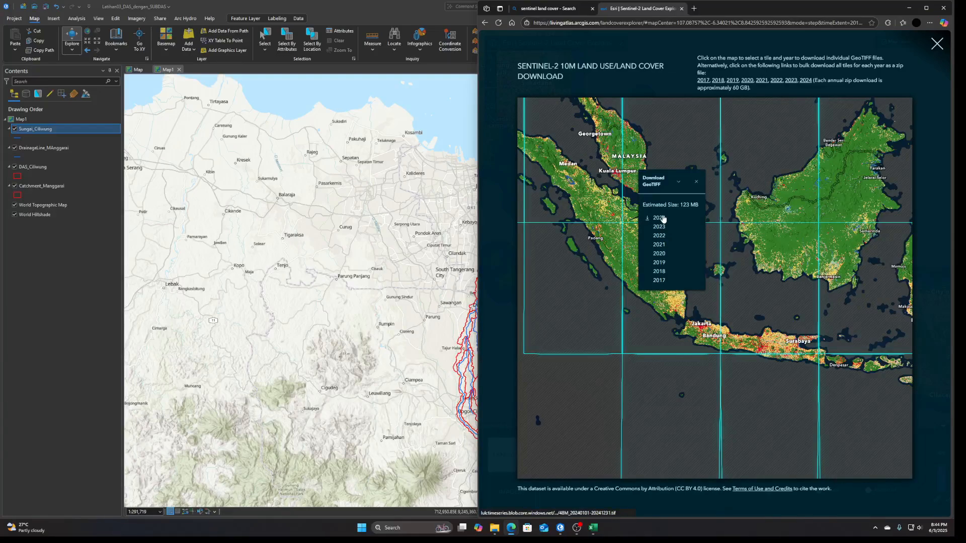
pyautogui.click(664, 219)
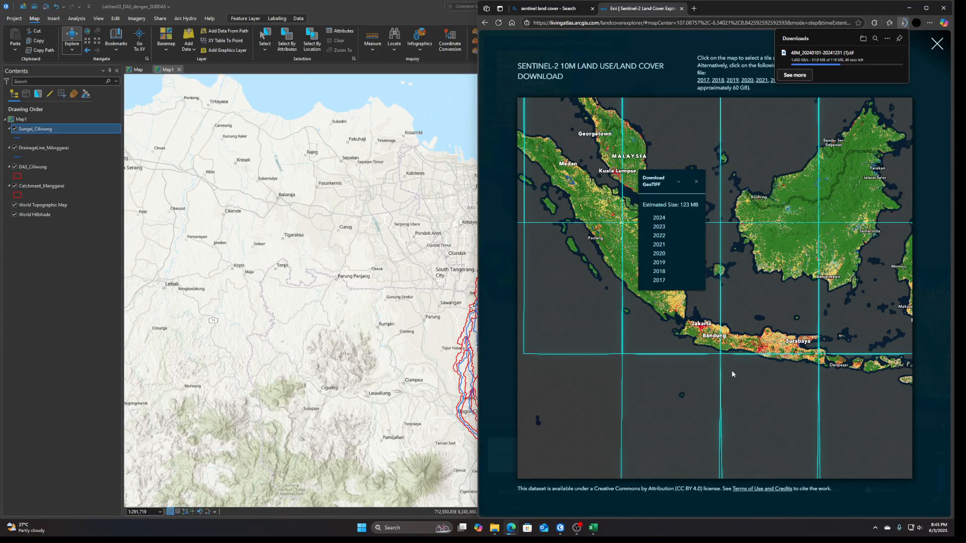
pyautogui.moveTo(753, 394); pyautogui.dragTo(692, 398)
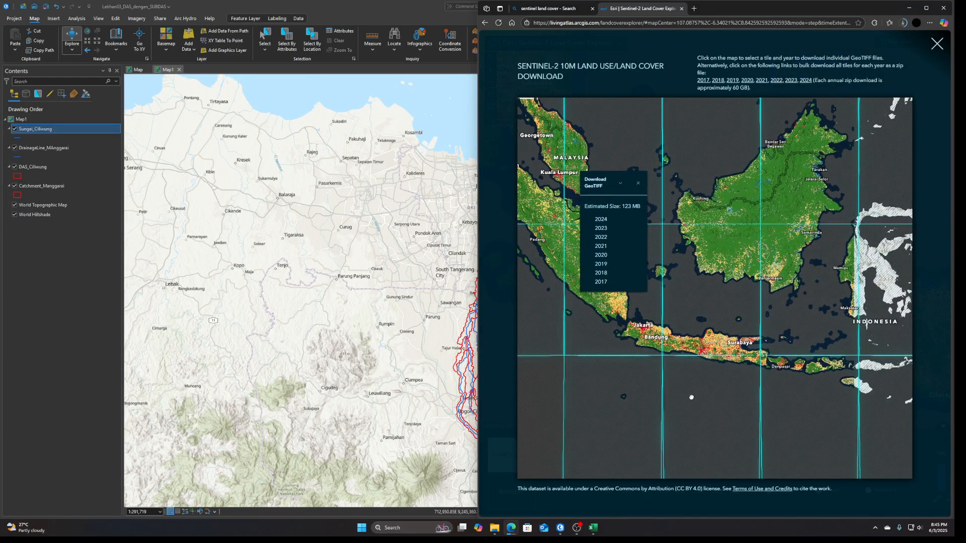
pyautogui.click(904, 23)
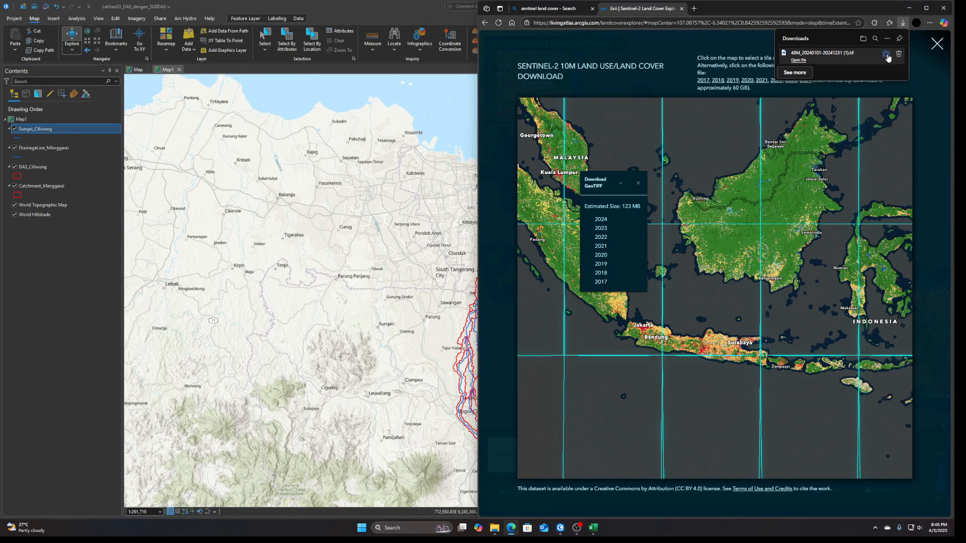
pyautogui.click(888, 58)
pyautogui.hotkey('ctrl', 'x')
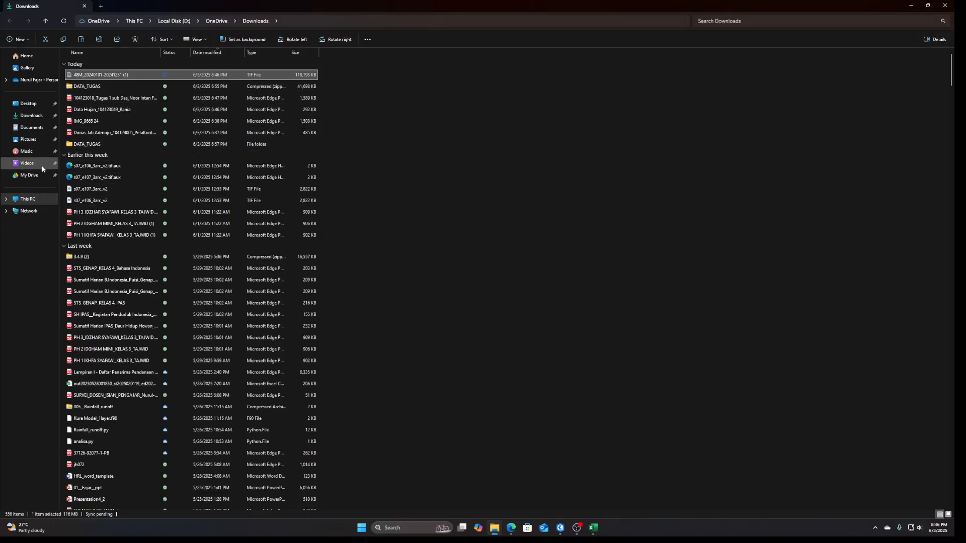
pyautogui.click(30, 199)
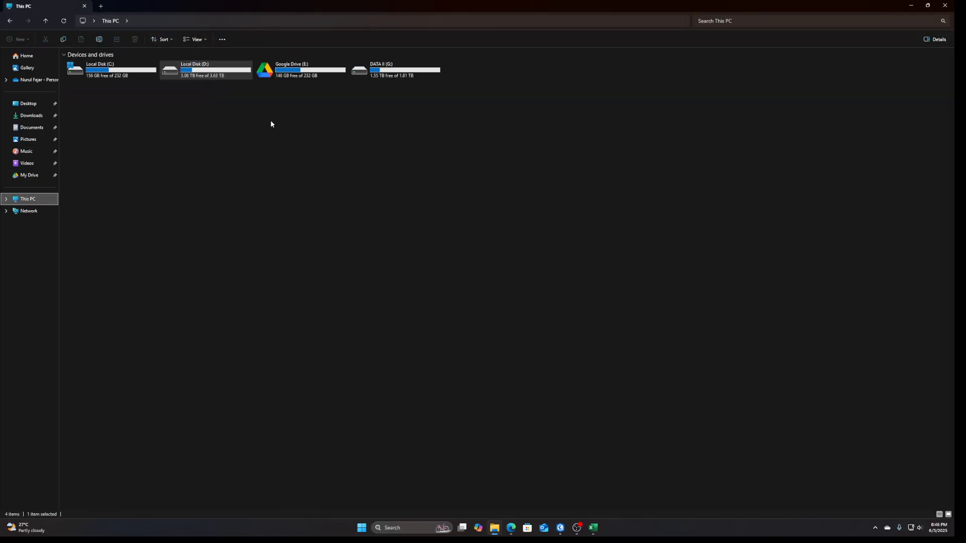
pyautogui.doubleClick(225, 76)
pyautogui.doubleClick(116, 77)
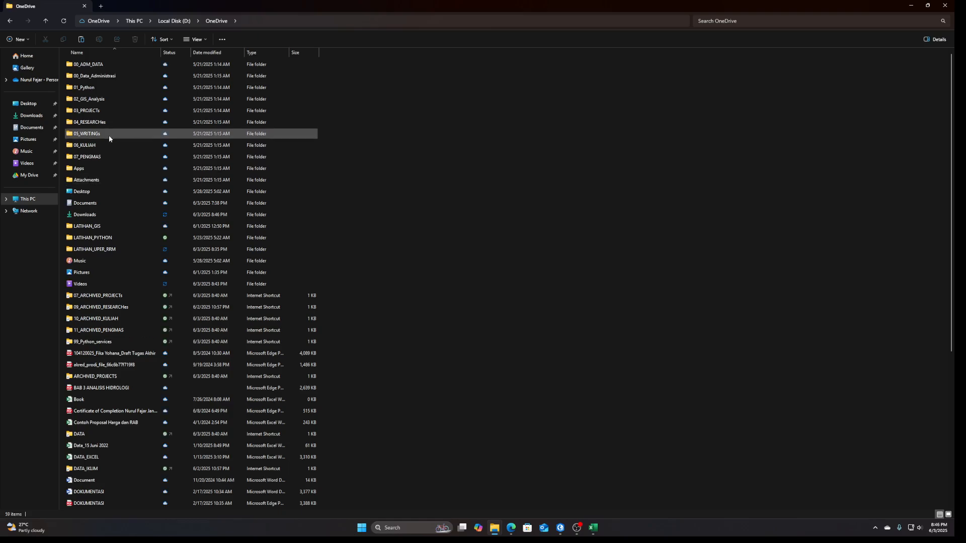
pyautogui.doubleClick(102, 229)
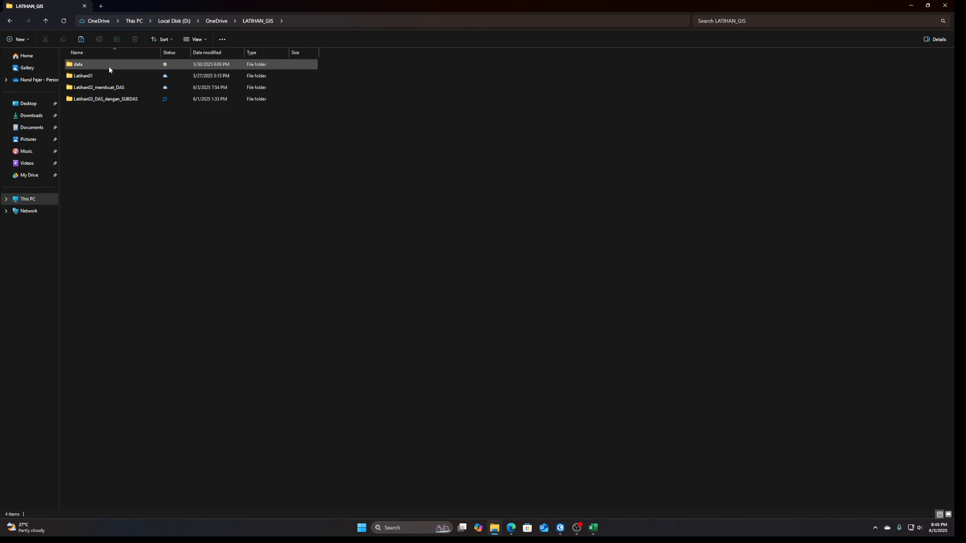
pyautogui.doubleClick(109, 69)
pyautogui.click(428, 306)
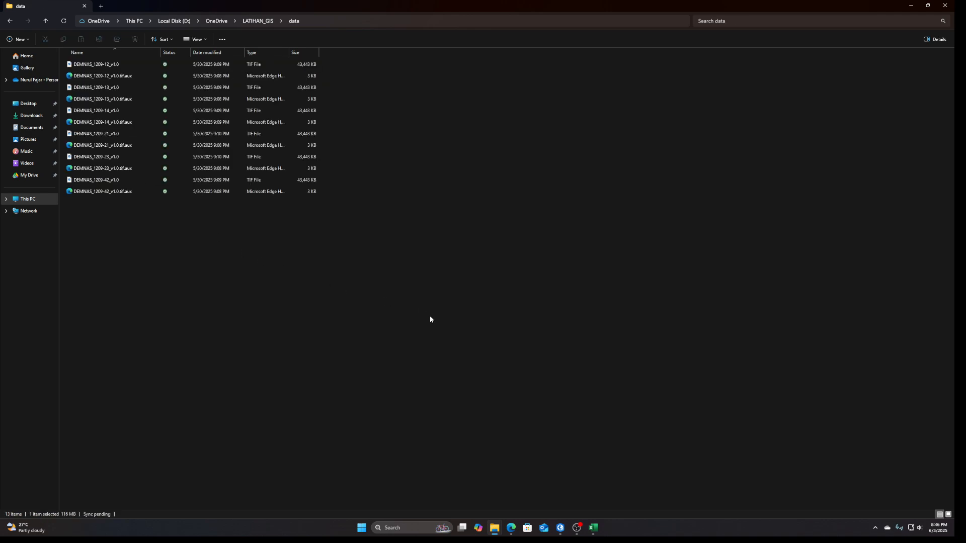
pyautogui.click(561, 530)
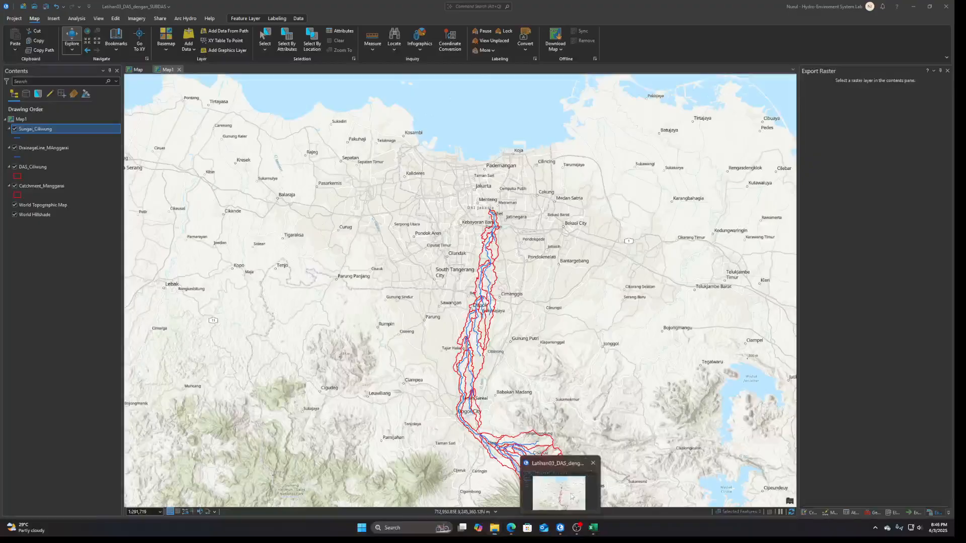
pyautogui.rightClick(24, 121)
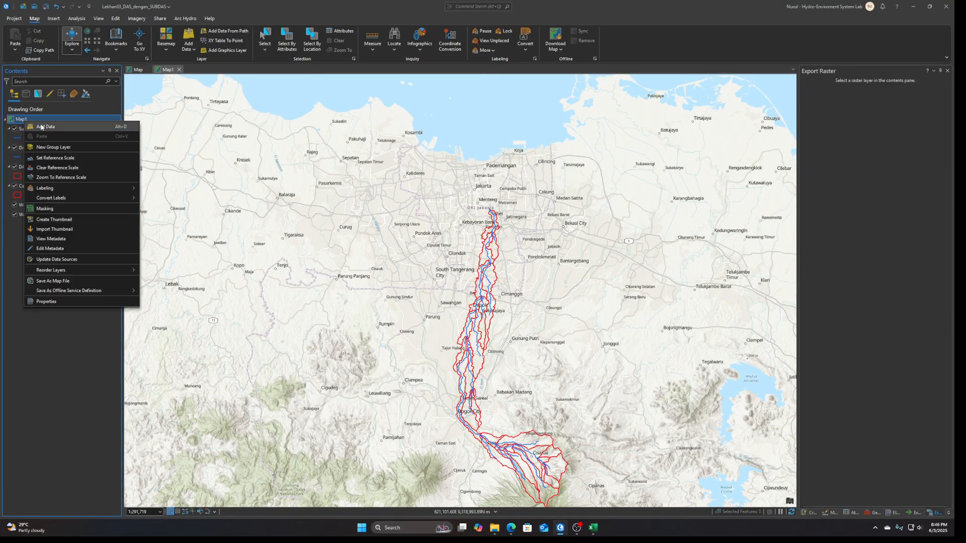
pyautogui.click(41, 128)
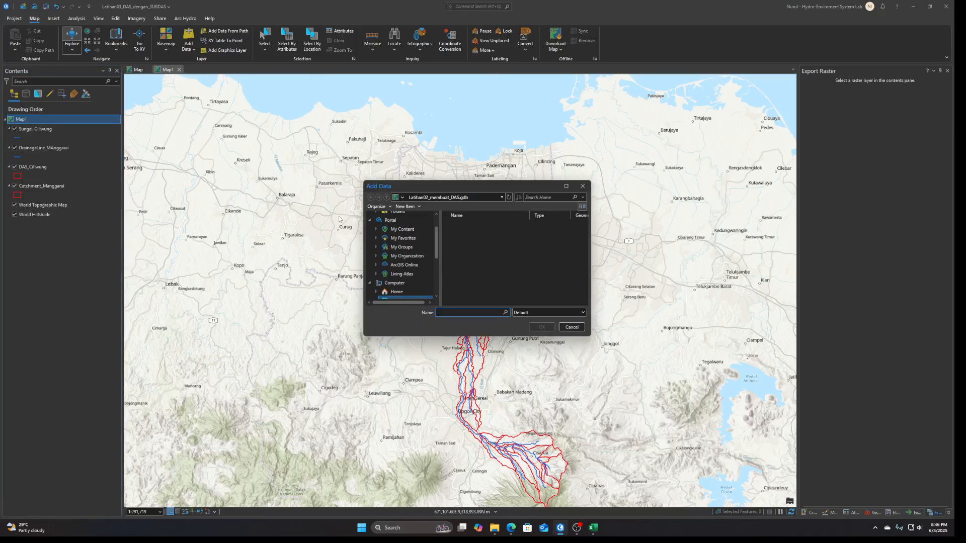
pyautogui.scroll(-3, 410, 255)
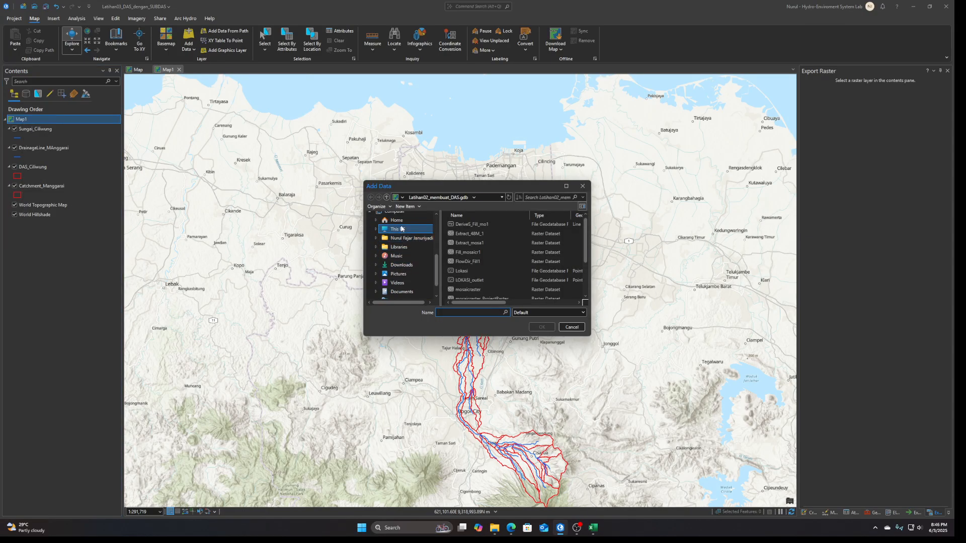
pyautogui.click(395, 229)
pyautogui.doubleClick(463, 233)
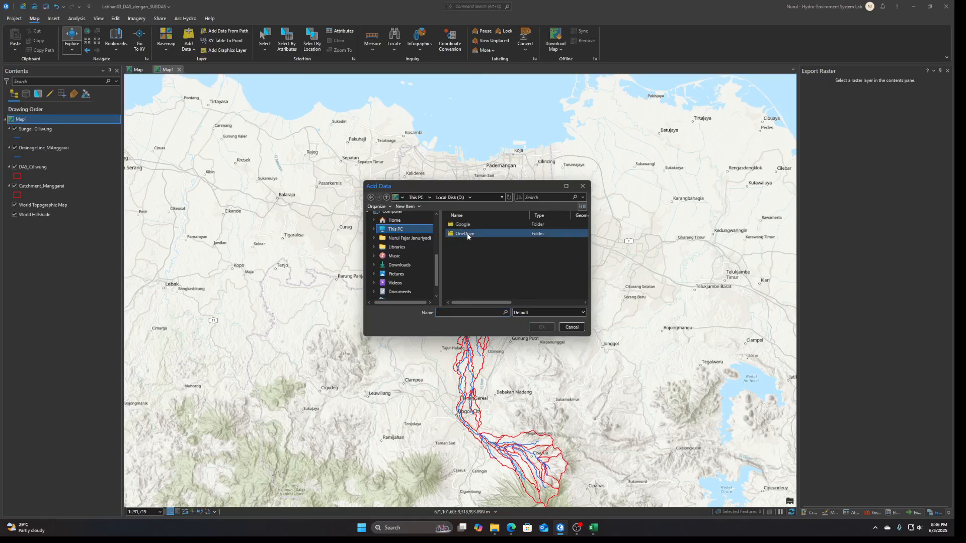
pyautogui.scroll(-3, 472, 252)
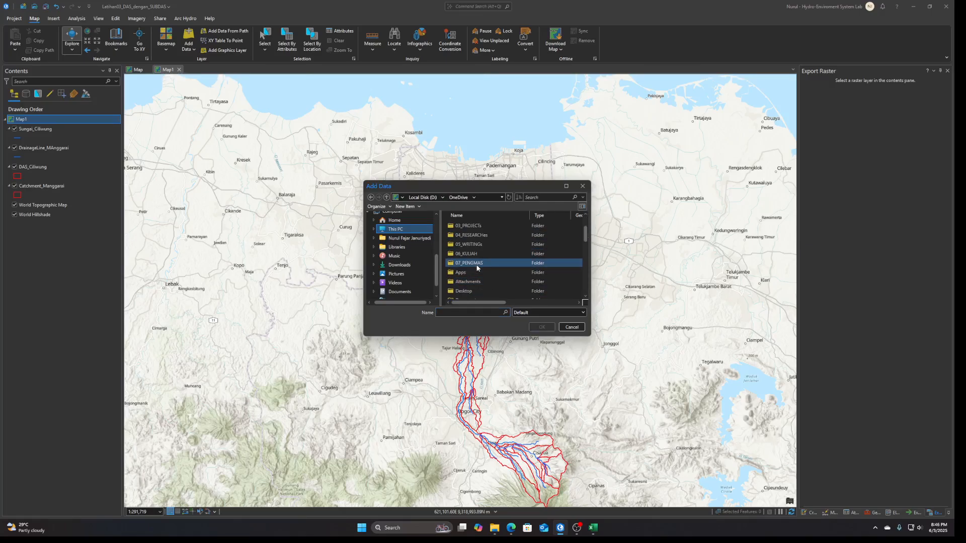
pyautogui.doubleClick(474, 282)
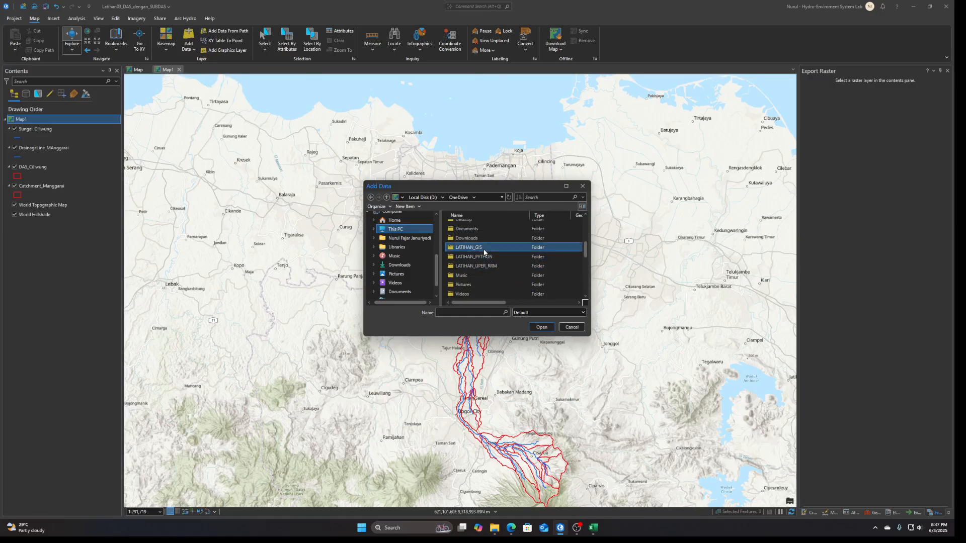
pyautogui.doubleClick(467, 234)
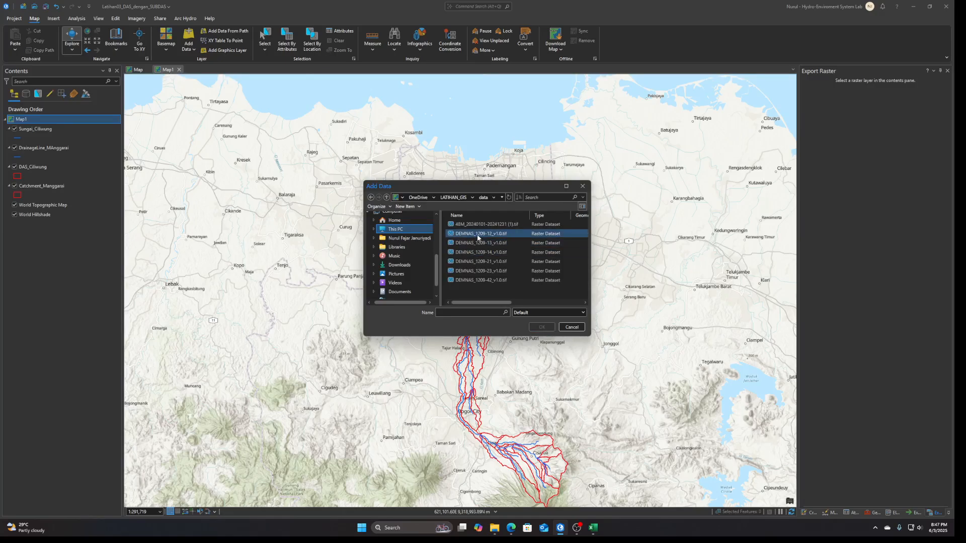
pyautogui.click(483, 225)
pyautogui.click(533, 327)
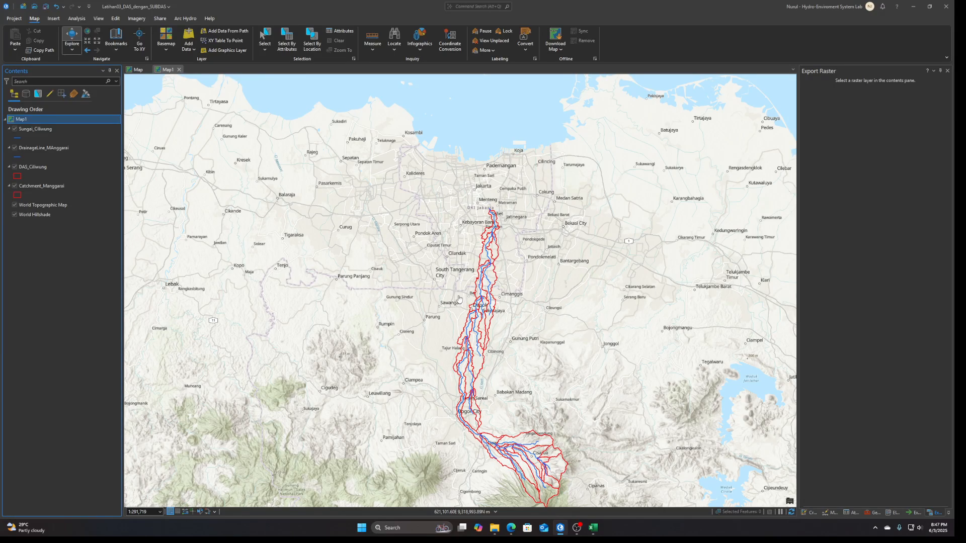
pyautogui.click(598, 290)
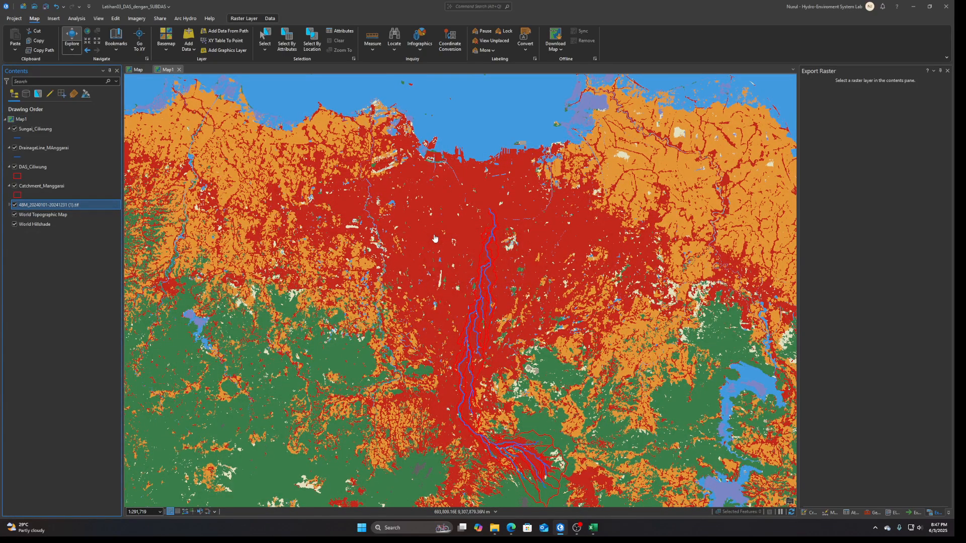
pyautogui.scroll(-2, 450, 216)
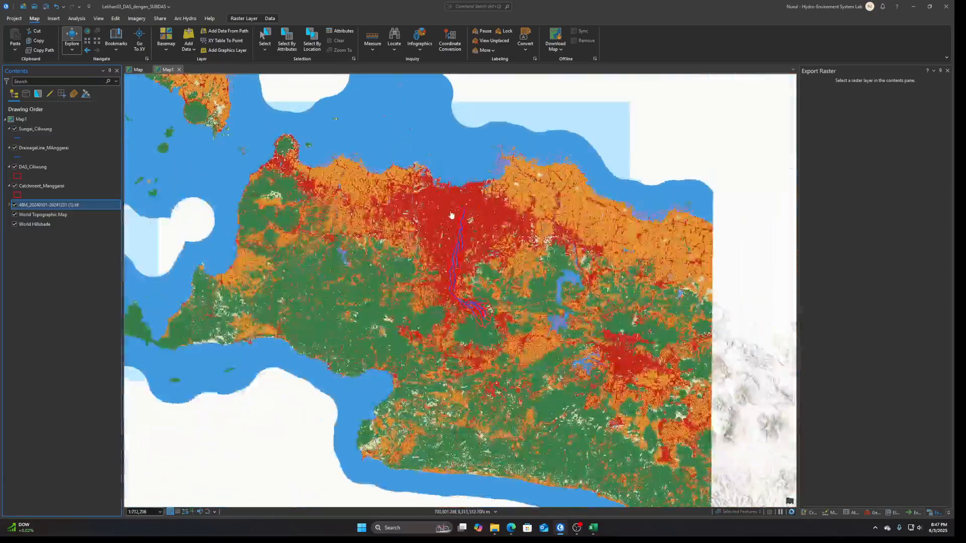
# Close the Export Raster and Attributes panes.
pyautogui.scroll(2, 452, 215)
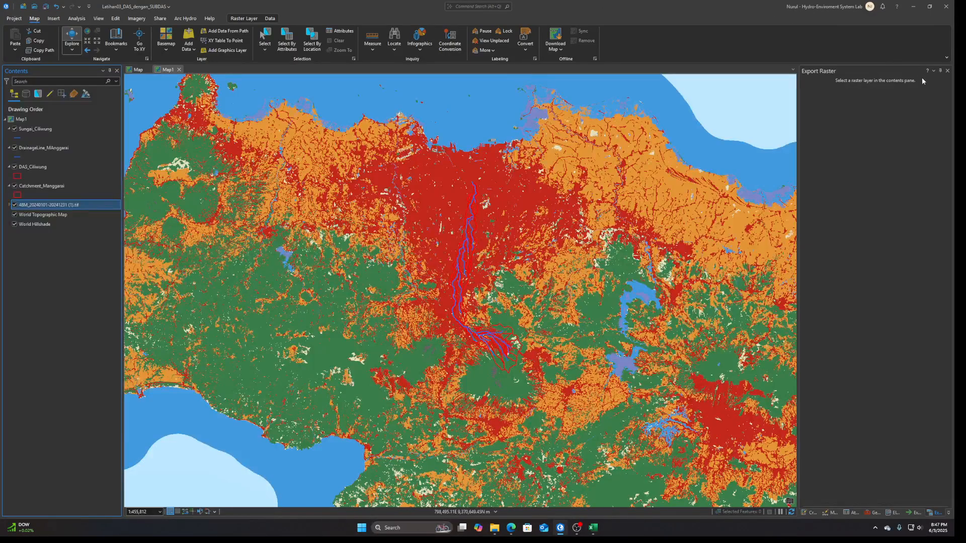
pyautogui.click(946, 71)
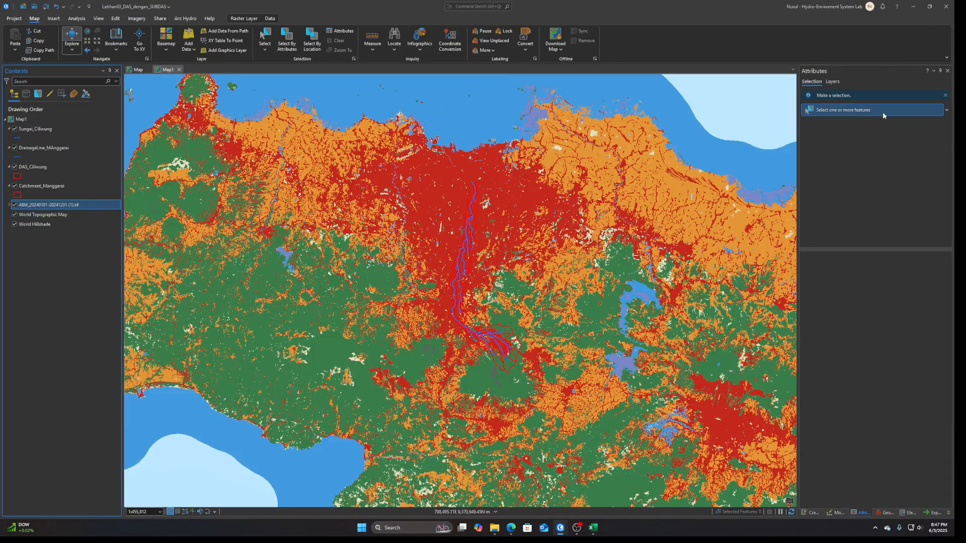
pyautogui.click(947, 71)
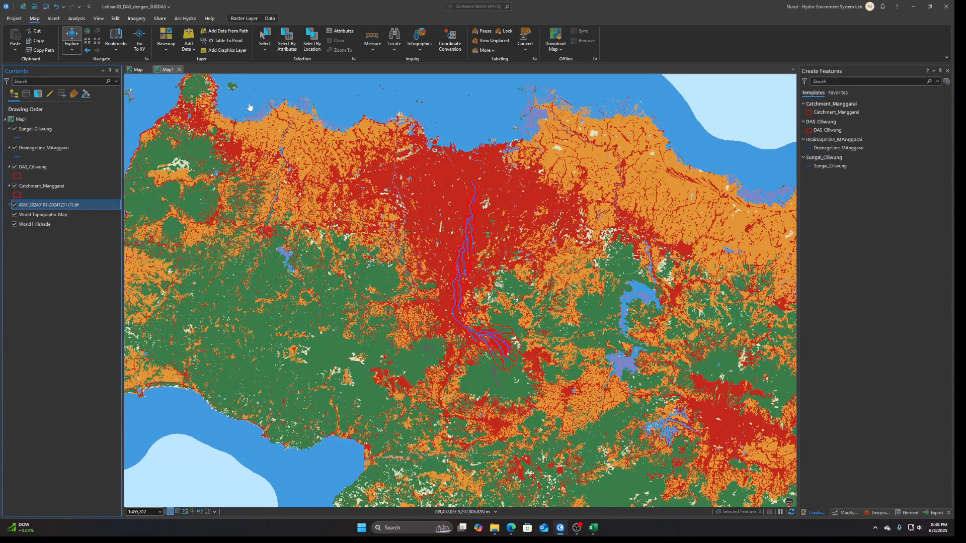
pyautogui.click(77, 23)
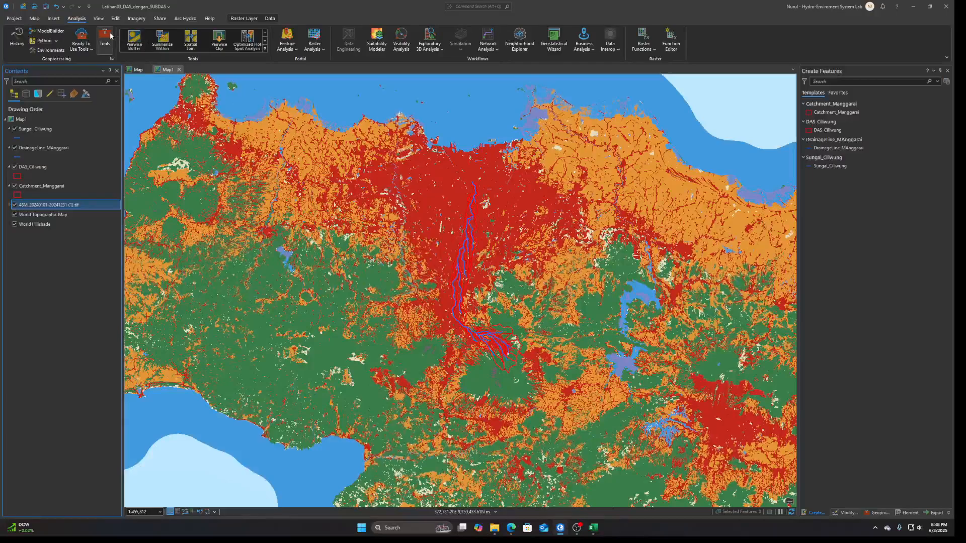
pyautogui.click(105, 38)
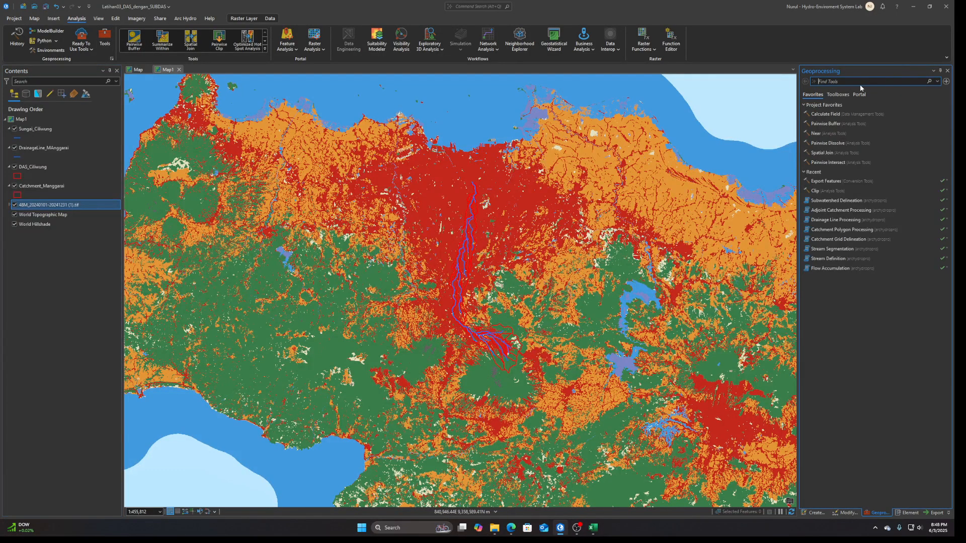
pyautogui.write('extract by mask')
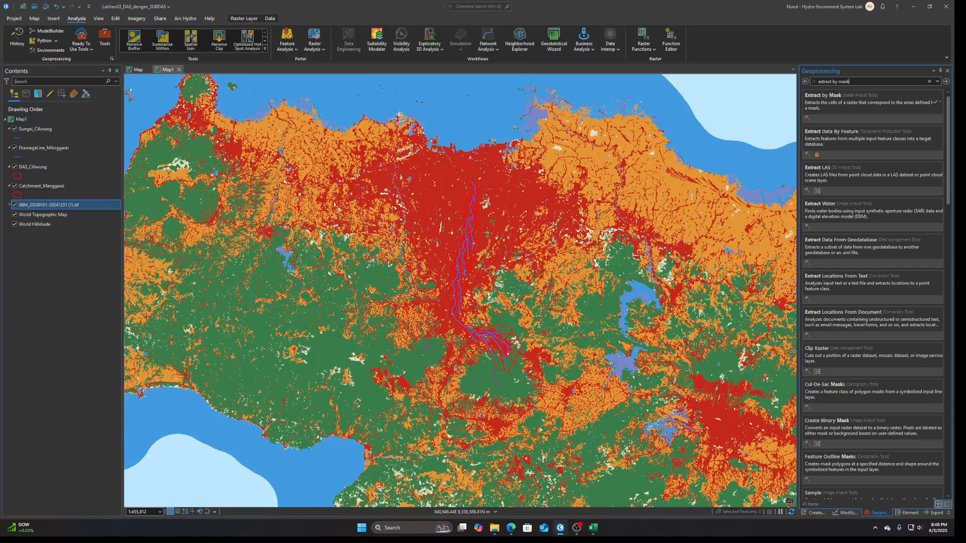
pyautogui.click(852, 116)
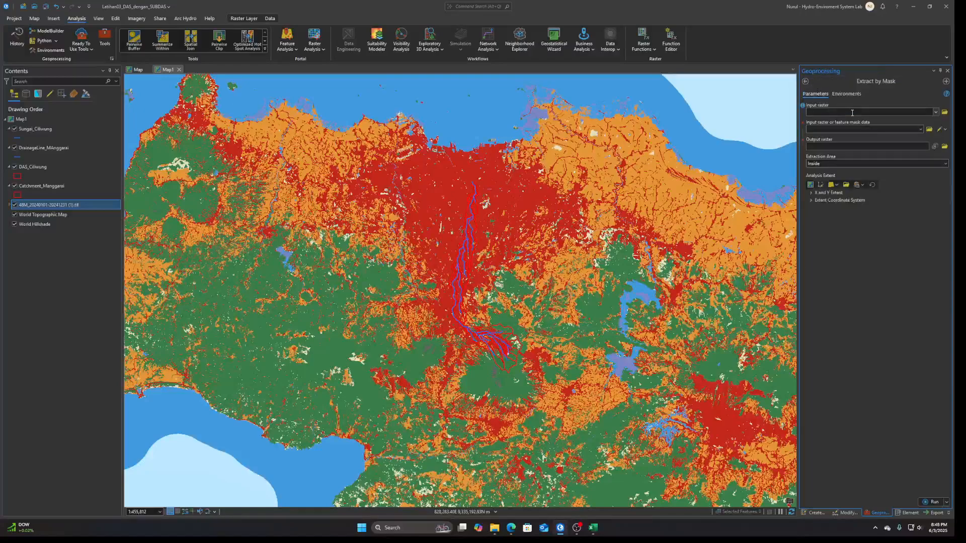
pyautogui.click(935, 112)
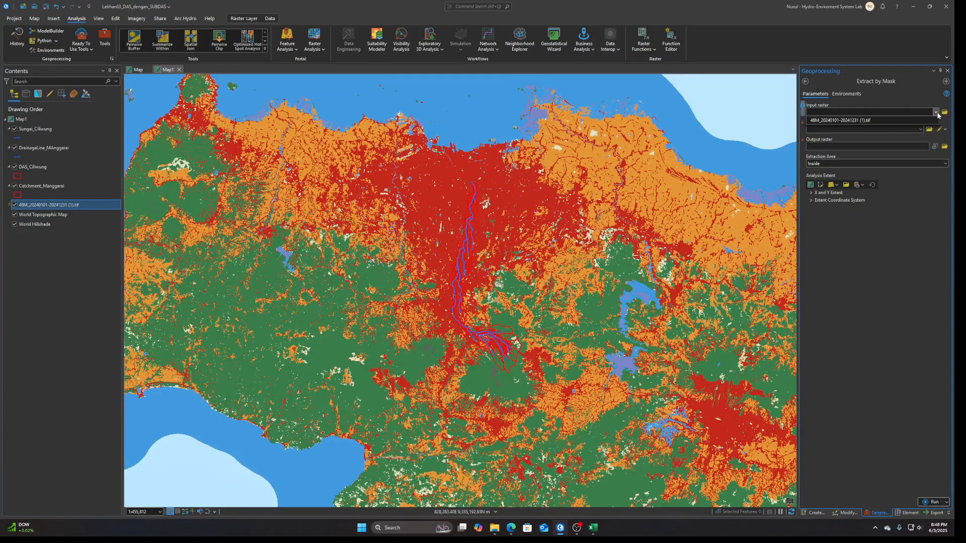
pyautogui.click(914, 118)
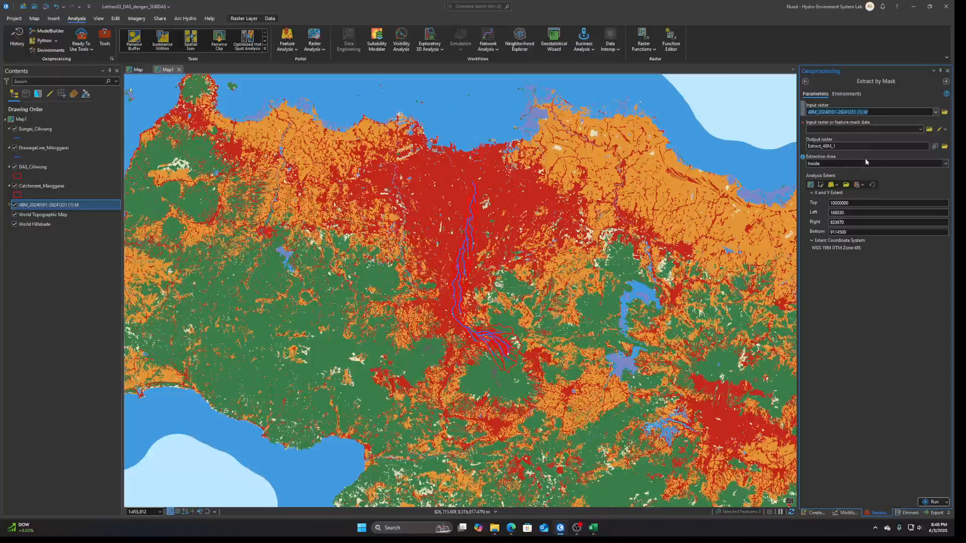
# Sketch a polygon mask enclosing the whole Ciliwung watershed, from its northern end to the southern headwaters, and run the raster extraction.
pyautogui.click(945, 130)
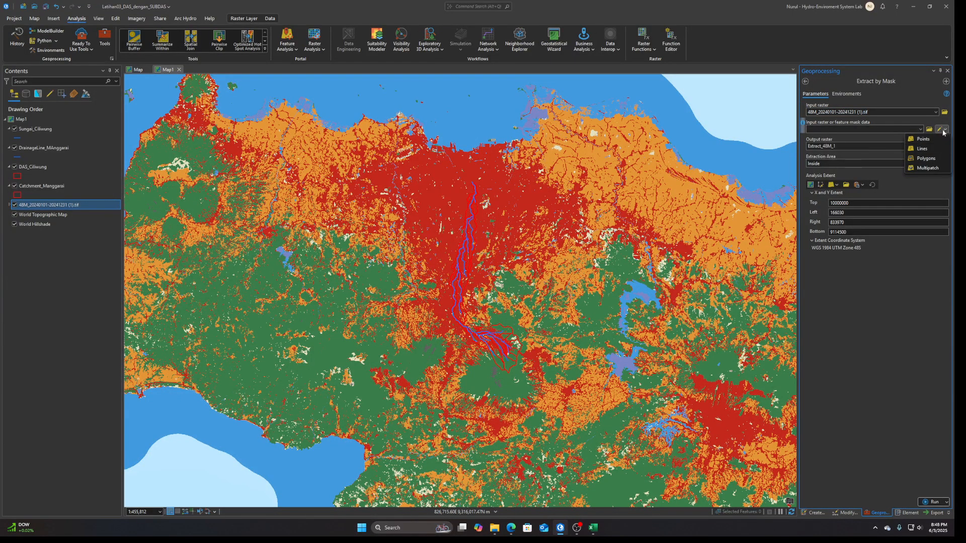
pyautogui.click(934, 158)
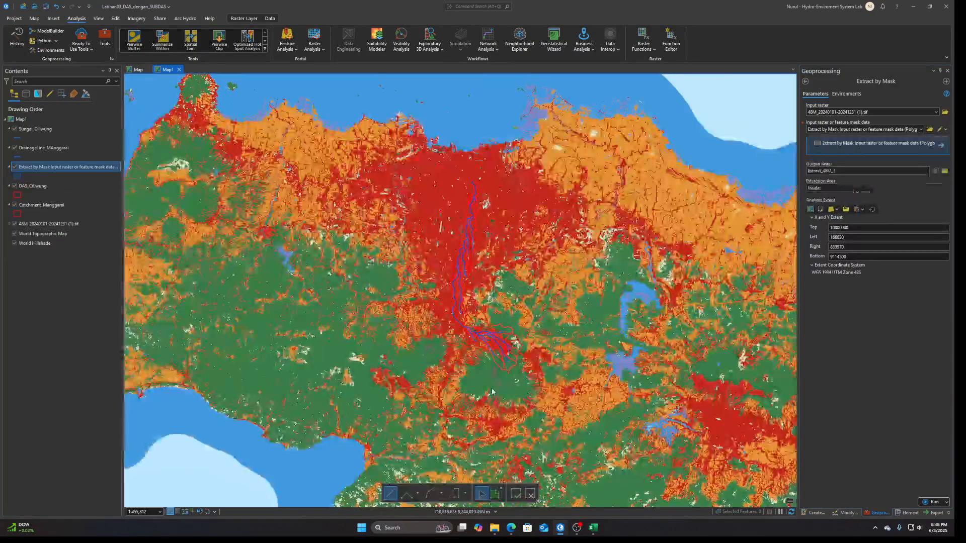
pyautogui.scroll(2, 481, 365)
pyautogui.click(471, 374)
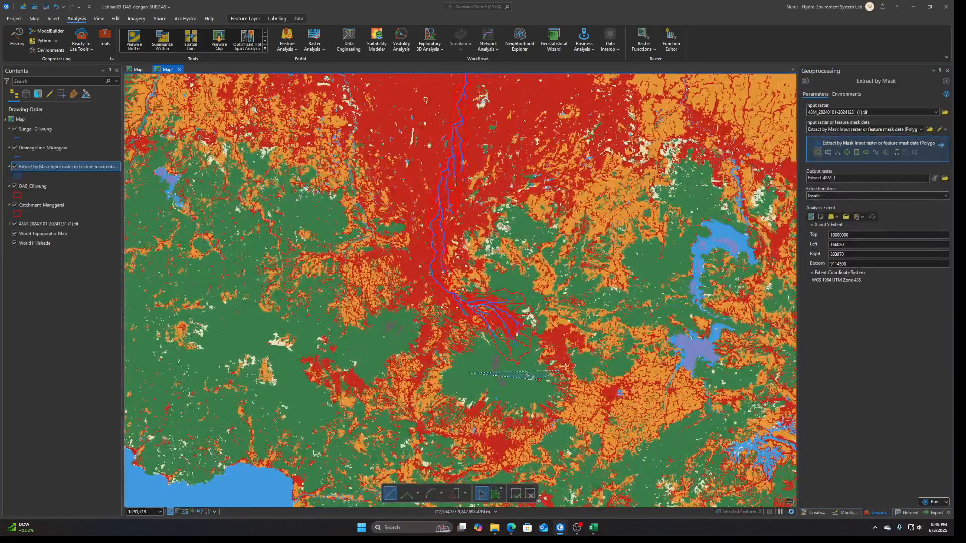
pyautogui.click(571, 320)
pyautogui.click(557, 276)
pyautogui.click(511, 227)
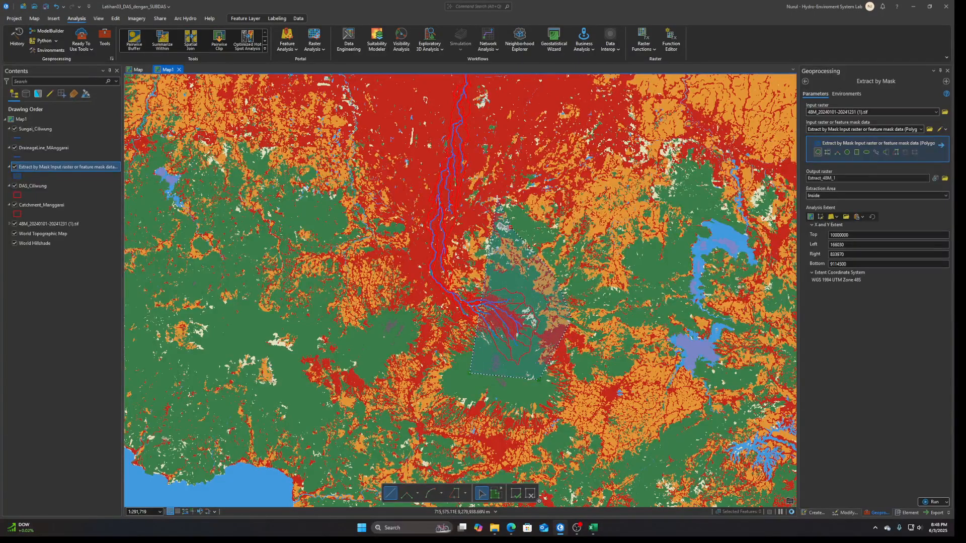
pyautogui.moveTo(497, 199); pyautogui.dragTo(542, 364)
pyautogui.click(539, 332)
pyautogui.click(537, 292)
pyautogui.click(536, 250)
pyautogui.click(530, 219)
pyautogui.click(491, 214)
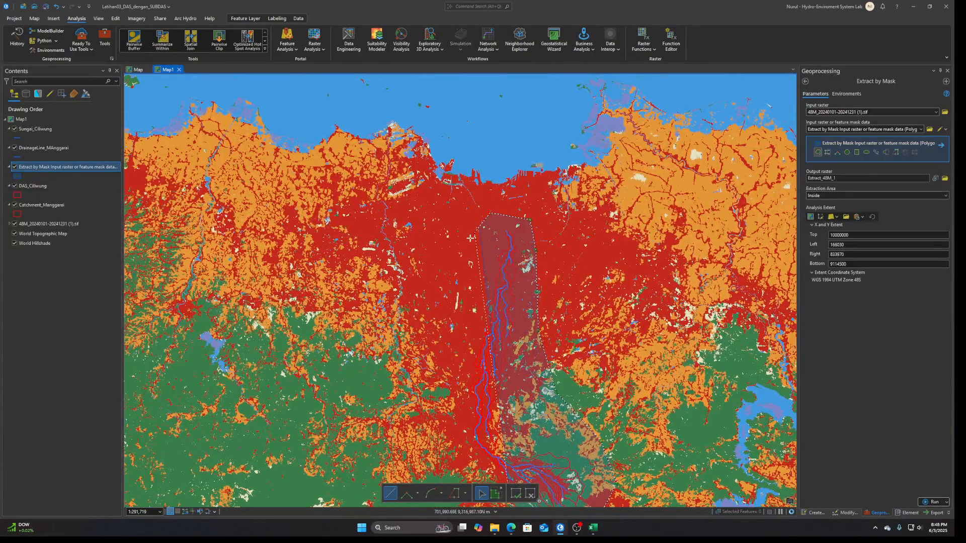
pyautogui.click(468, 246)
pyautogui.moveTo(457, 312); pyautogui.dragTo(474, 207)
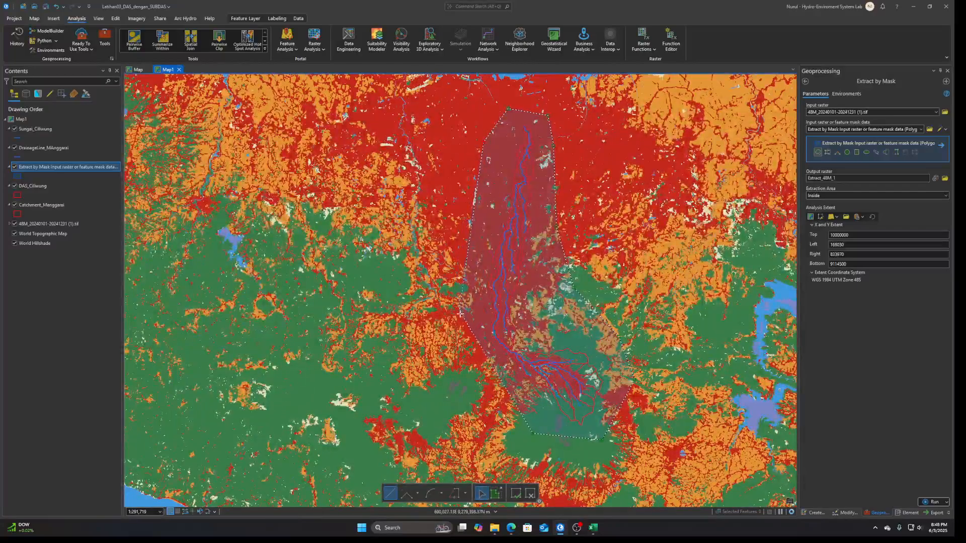
pyautogui.click(456, 330)
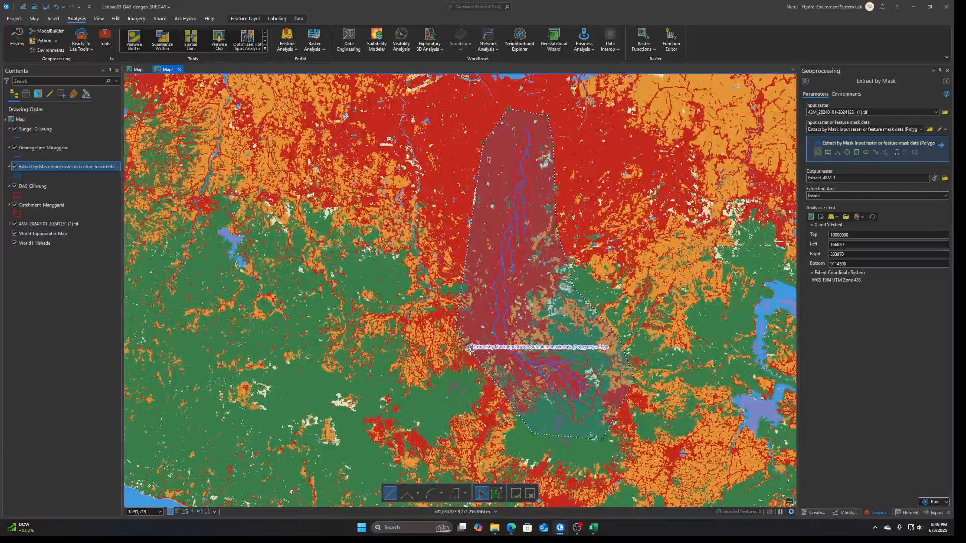
pyautogui.doubleClick(509, 419)
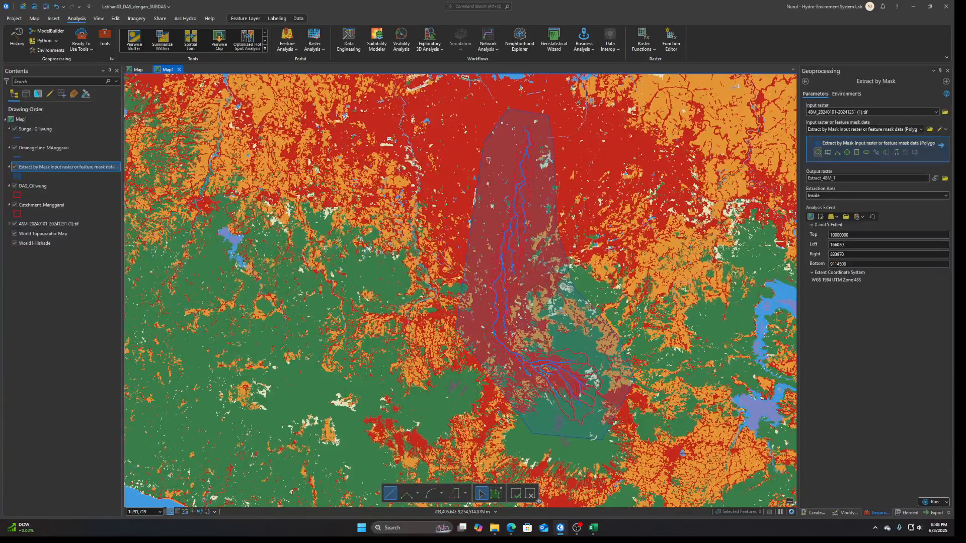
pyautogui.click(931, 502)
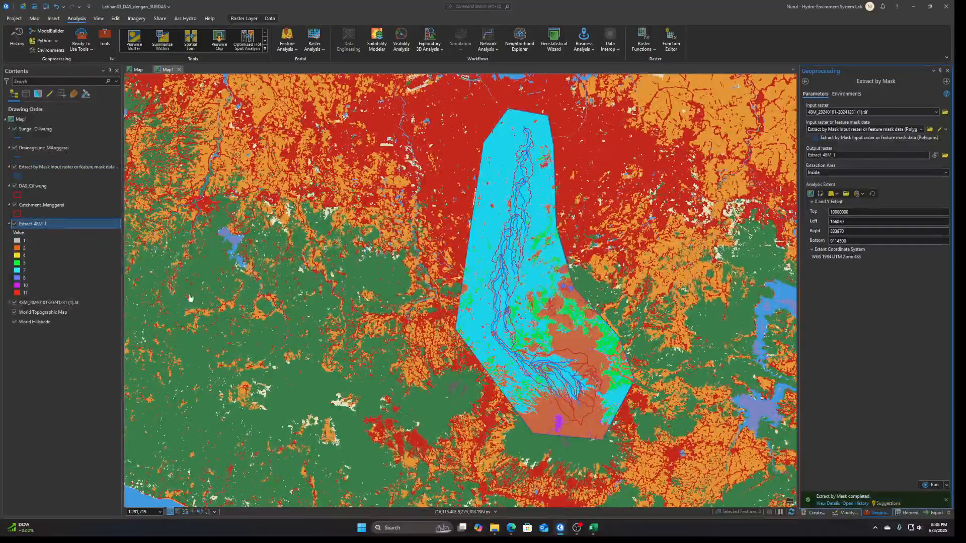
pyautogui.click(61, 304)
pyautogui.rightClick(60, 305)
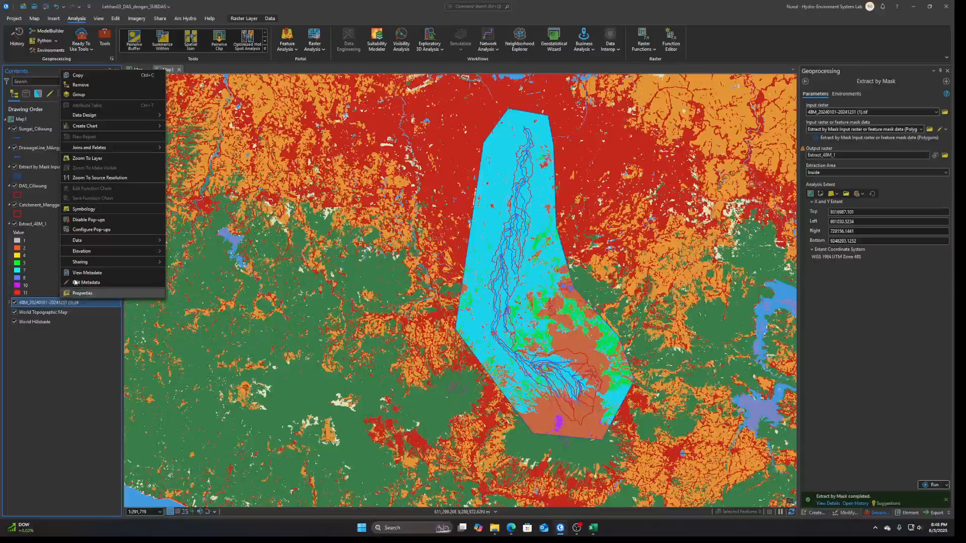
pyautogui.click(91, 86)
pyautogui.moveTo(519, 294); pyautogui.dragTo(465, 249)
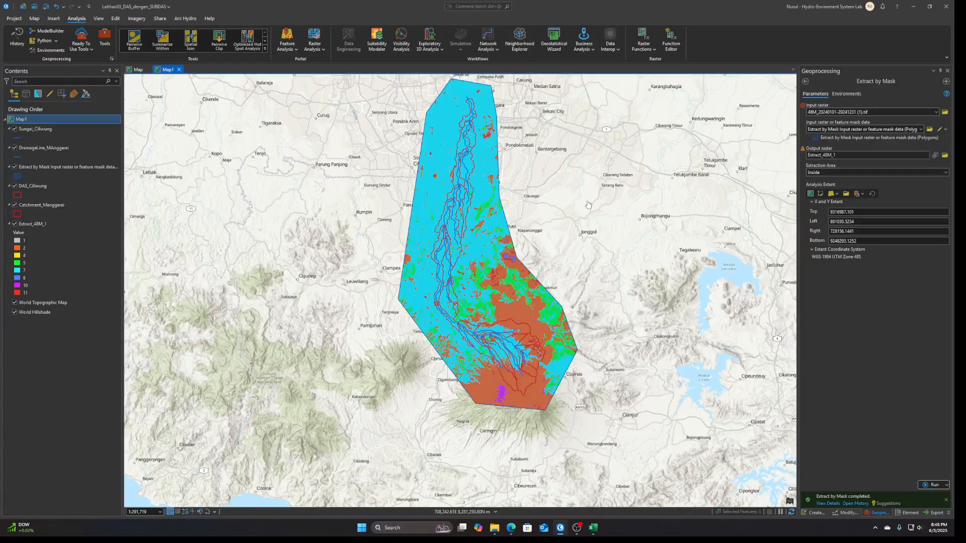
pyautogui.click(805, 83)
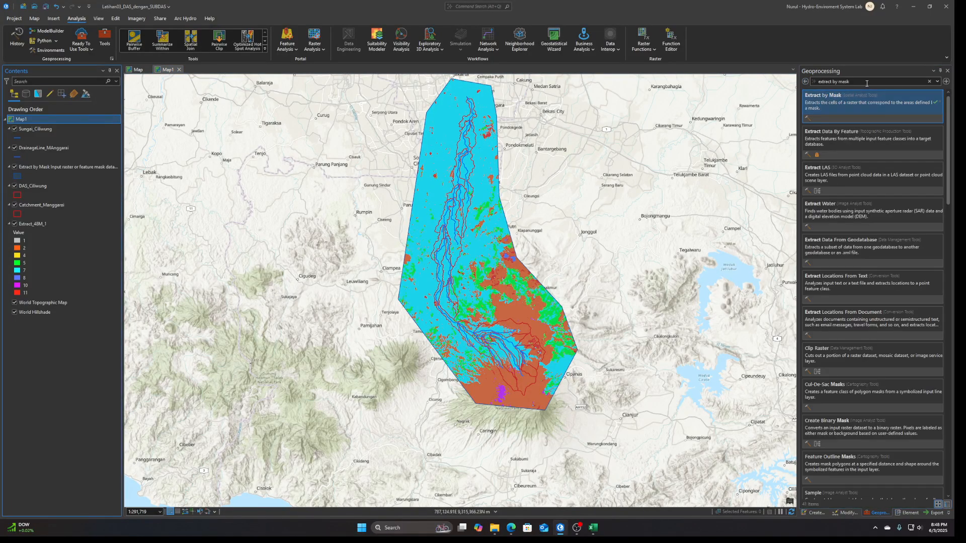
pyautogui.click(867, 83)
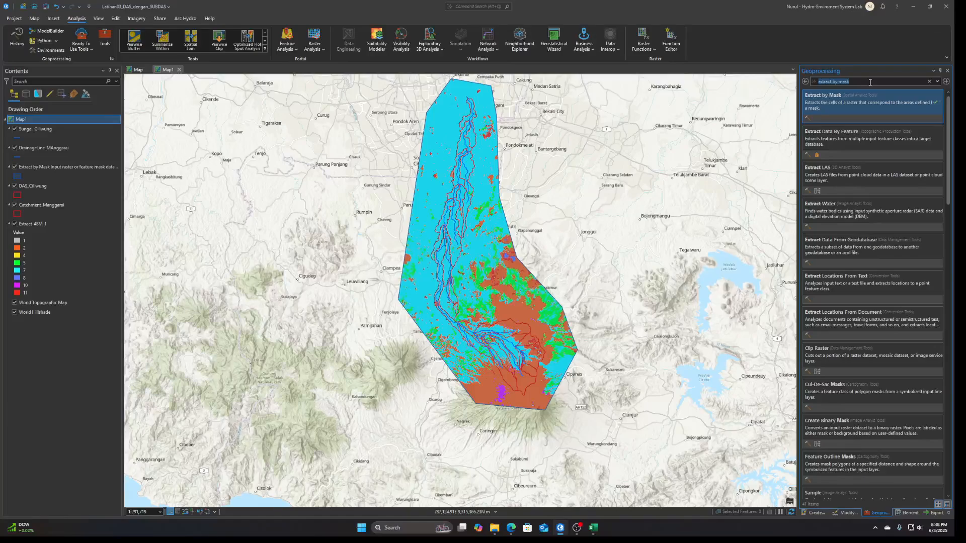
pyautogui.write('polygon to raster')
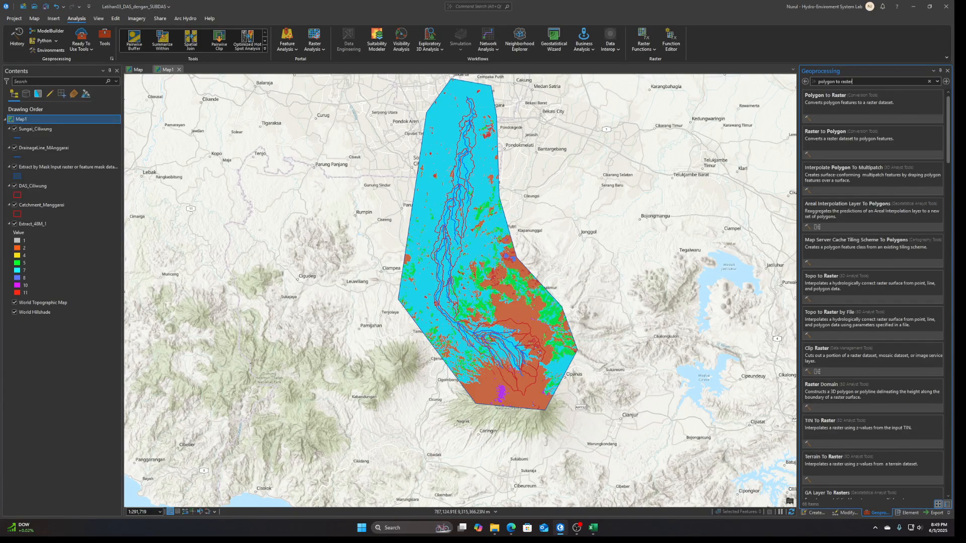
pyautogui.click(860, 108)
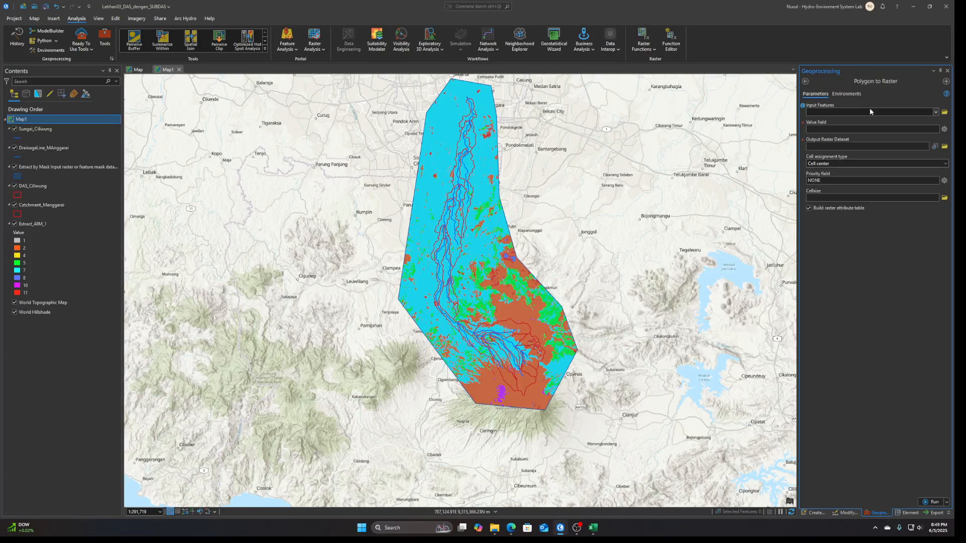
pyautogui.click(936, 112)
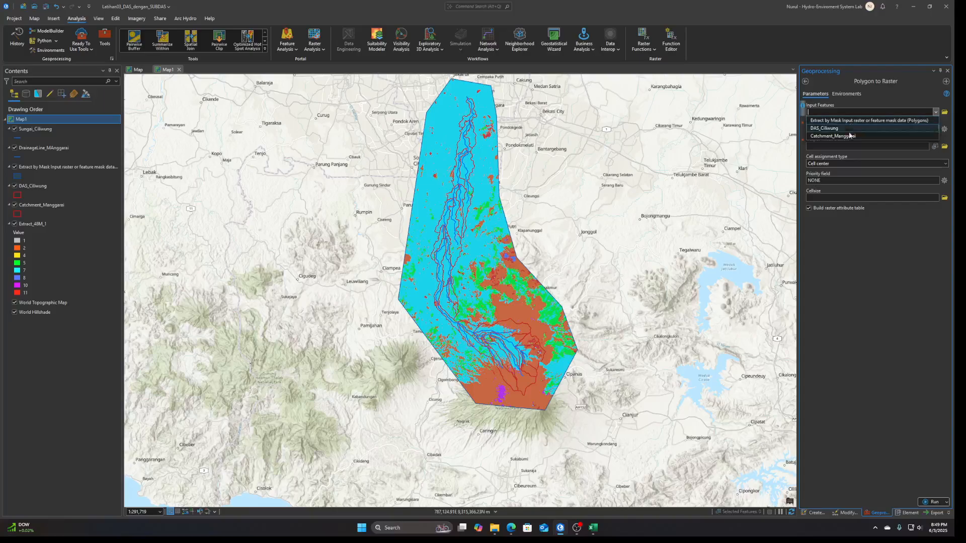
pyautogui.click(807, 85)
pyautogui.click(806, 81)
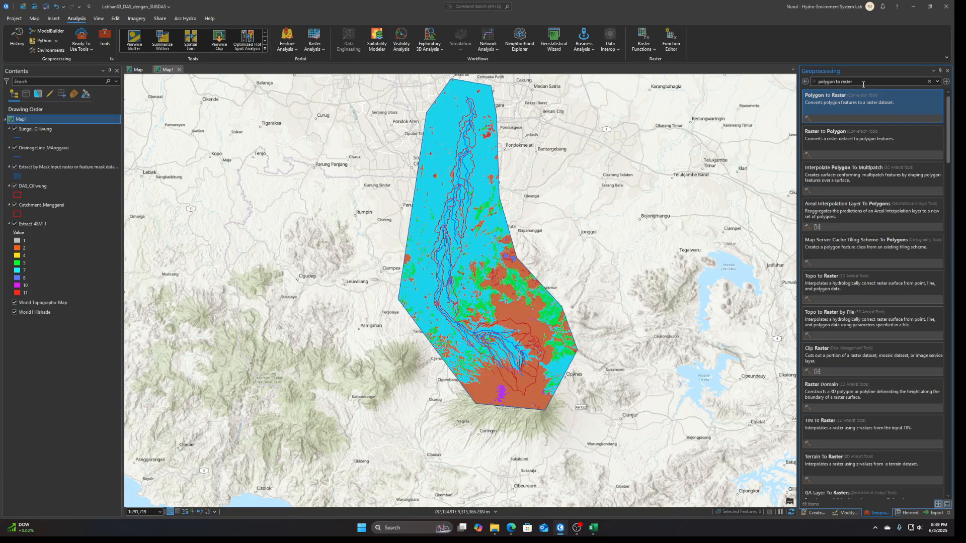
# Convert the Extract_48M_1 raster to simplified polygons with the Raster to Polygon tool, using the Value field.
pyautogui.write('raster to polygon')
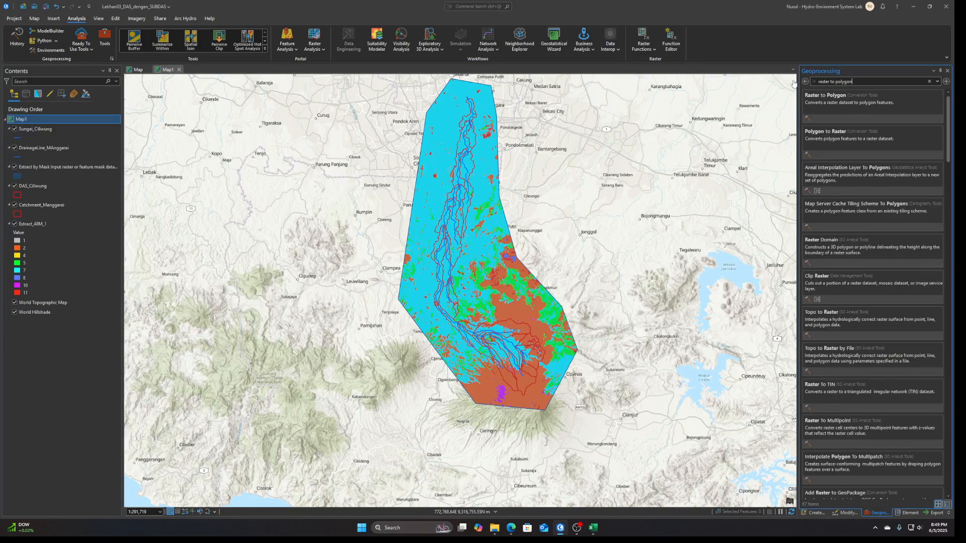
pyautogui.click(840, 119)
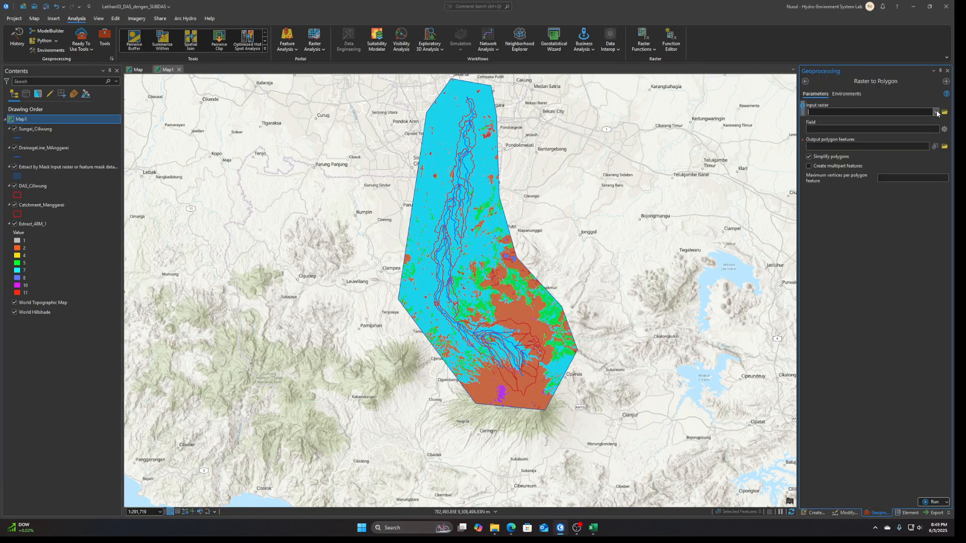
pyautogui.click(937, 112)
pyautogui.click(891, 120)
pyautogui.click(925, 503)
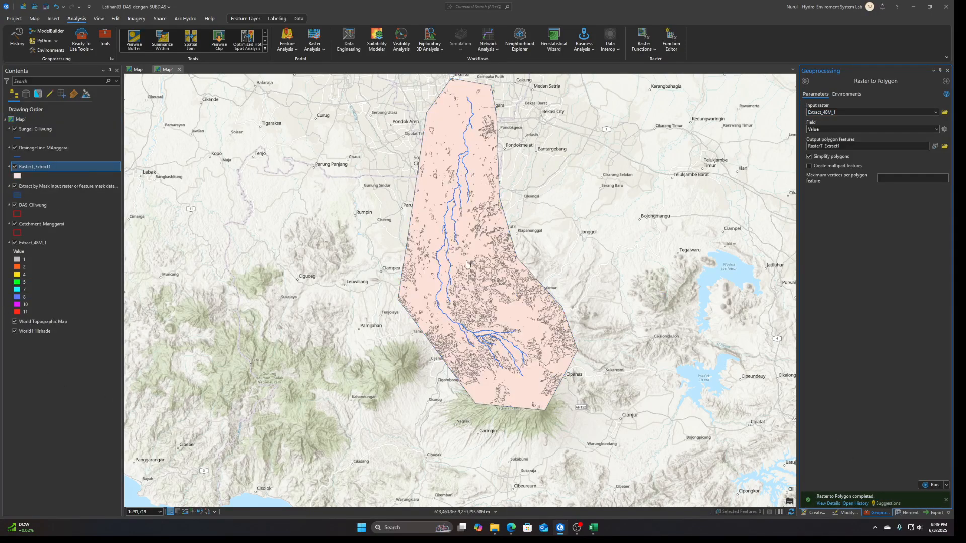
# Examine the gridcode and area values in the RasterT_Extract1 attribute table, and close the table.
pyautogui.rightClick(54, 165)
pyautogui.click(107, 210)
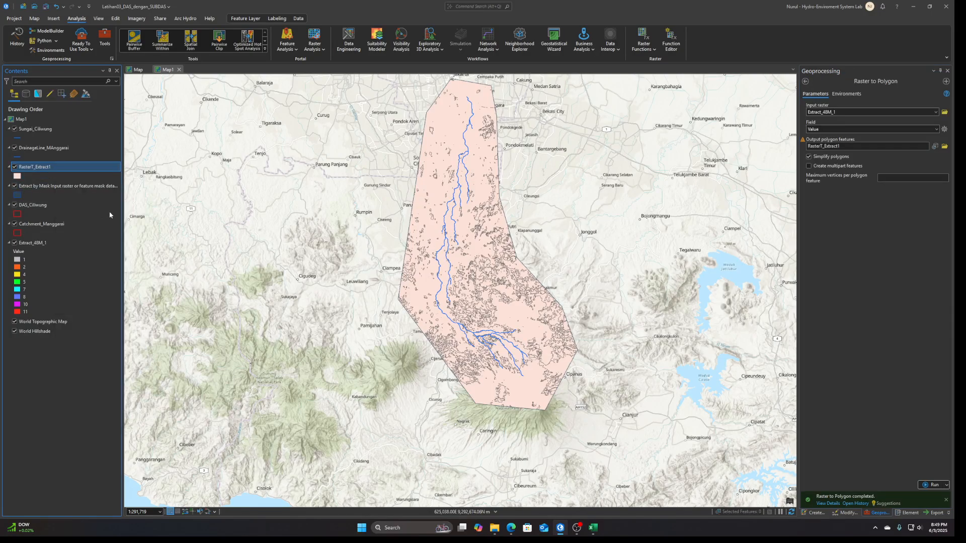
pyautogui.scroll(-2, 291, 382)
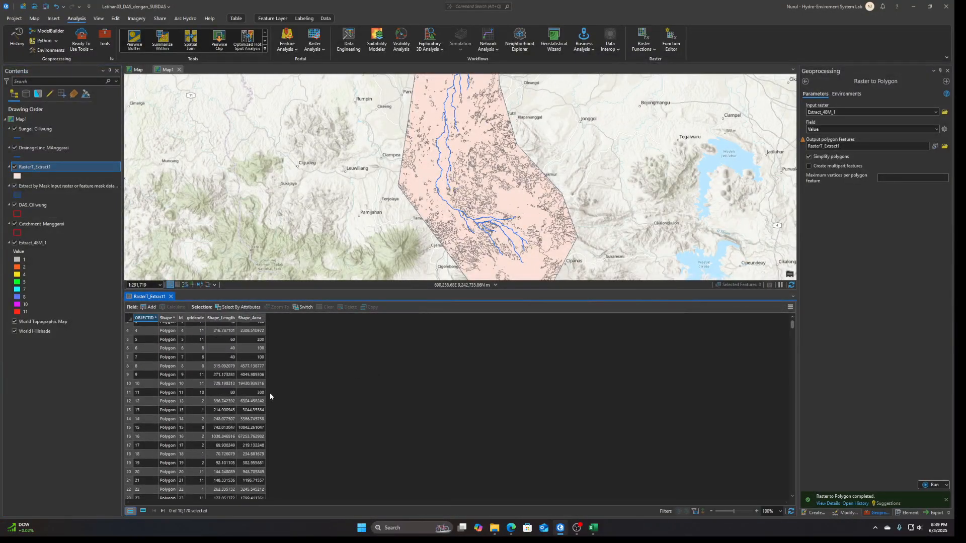
pyautogui.scroll(-20, 270, 395)
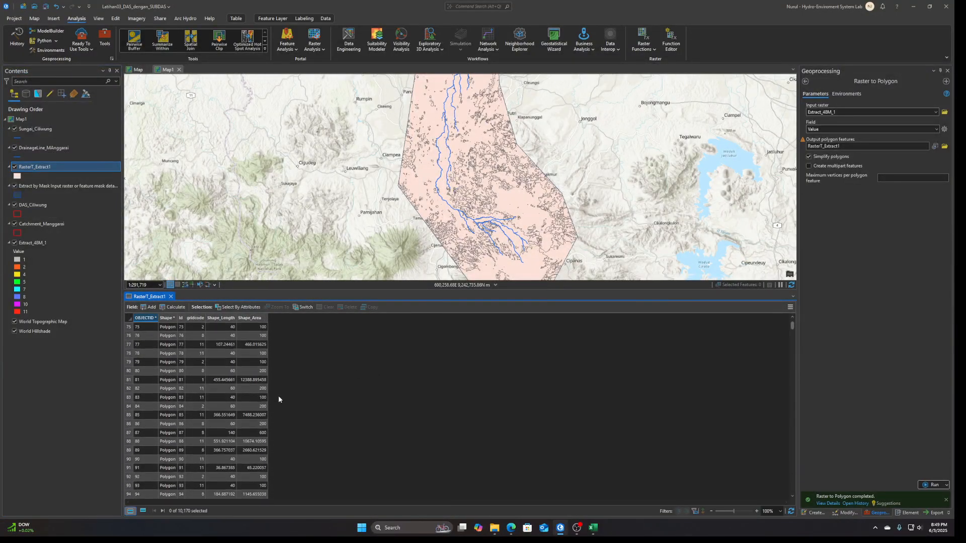
pyautogui.scroll(-17, 279, 396)
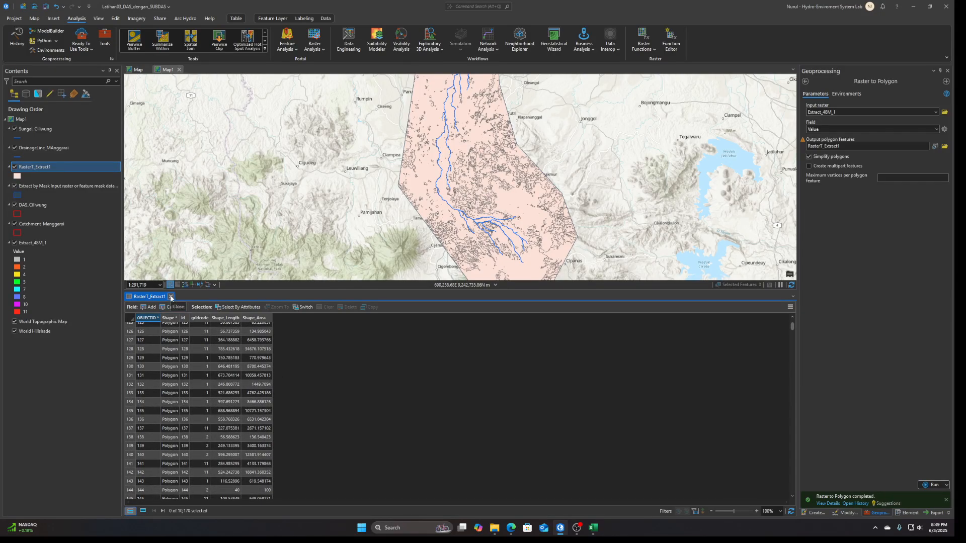
pyautogui.click(170, 296)
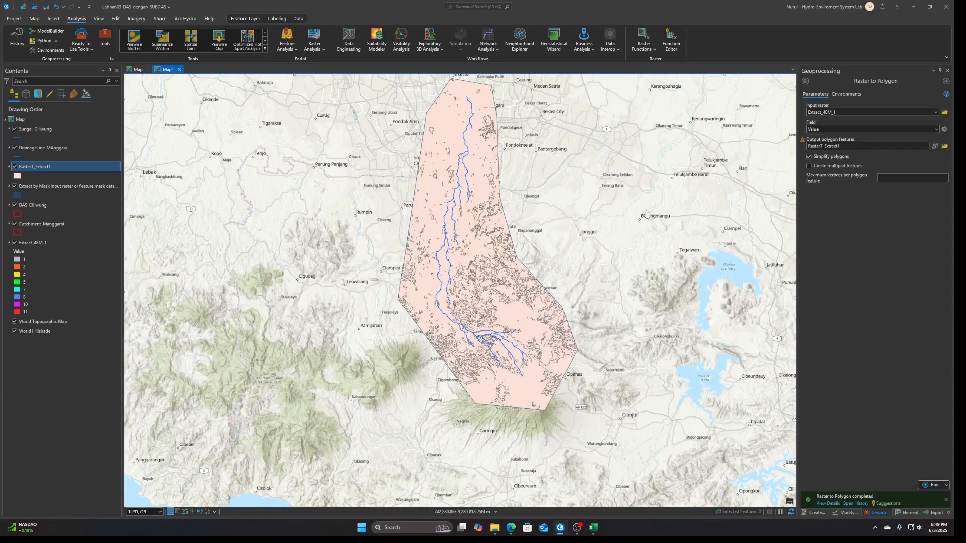
# Dissolve the RasterT_Extract1 polygons by the gridcode field into RasterT_Extract1_Dissolve, keeping multipart features on.
pyautogui.click(805, 82)
pyautogui.click(860, 81)
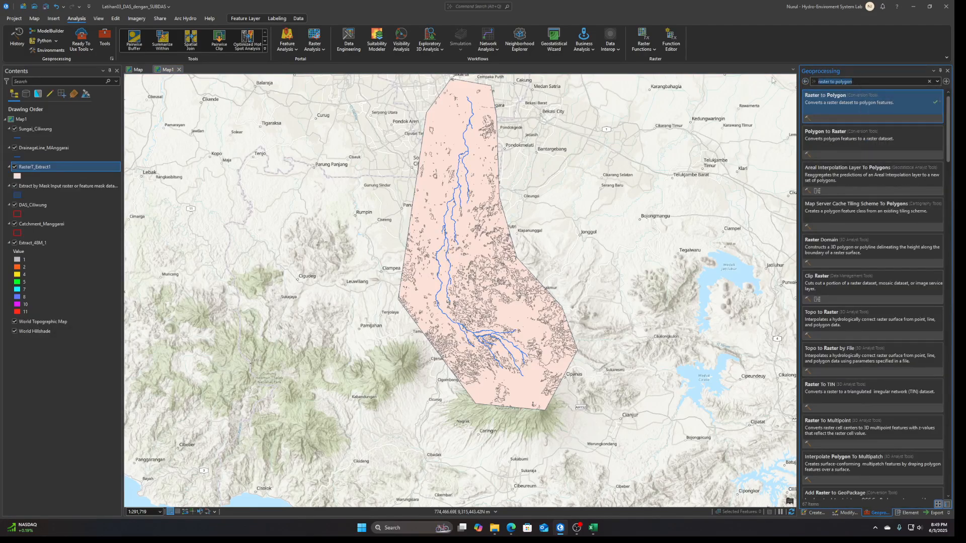
pyautogui.write('dissol')
pyautogui.write('ve')
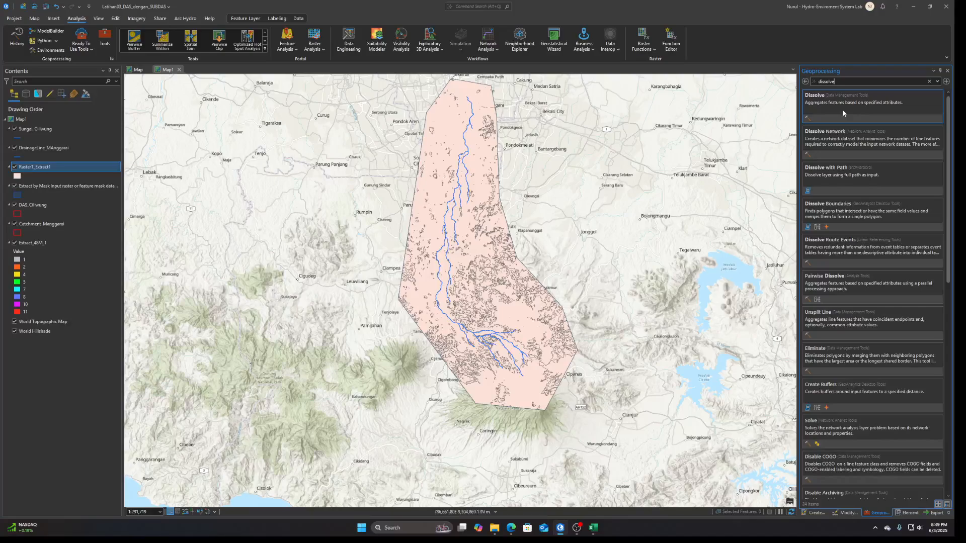
pyautogui.click(843, 112)
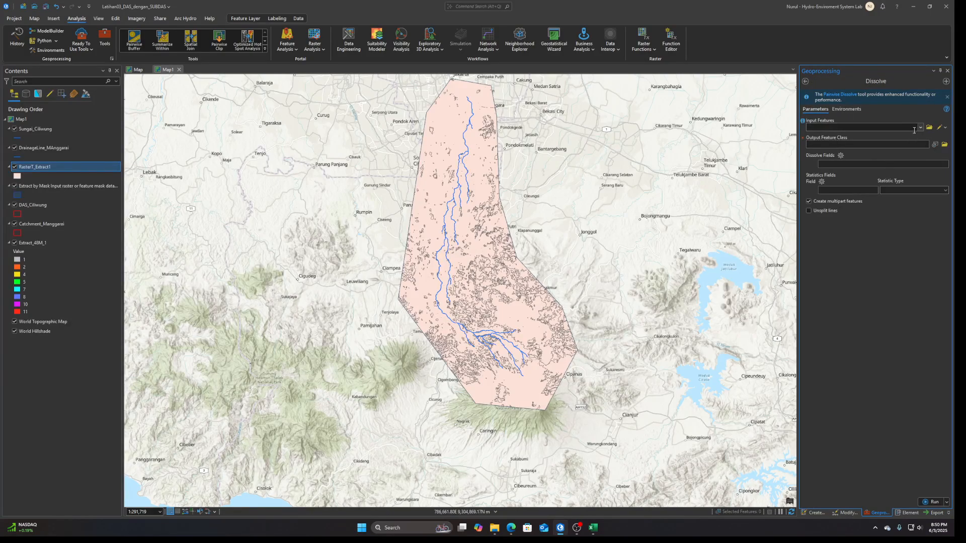
pyautogui.click(920, 127)
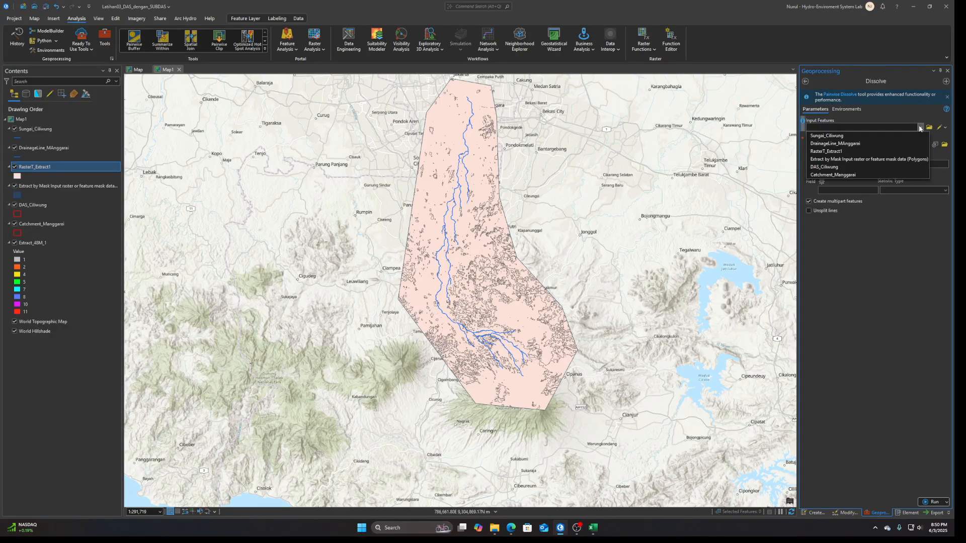
pyautogui.click(864, 151)
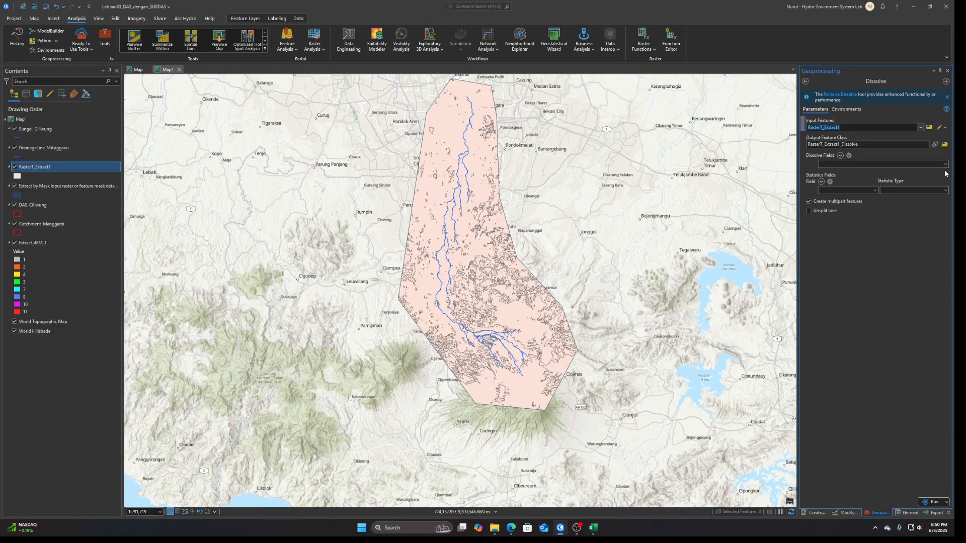
pyautogui.click(944, 164)
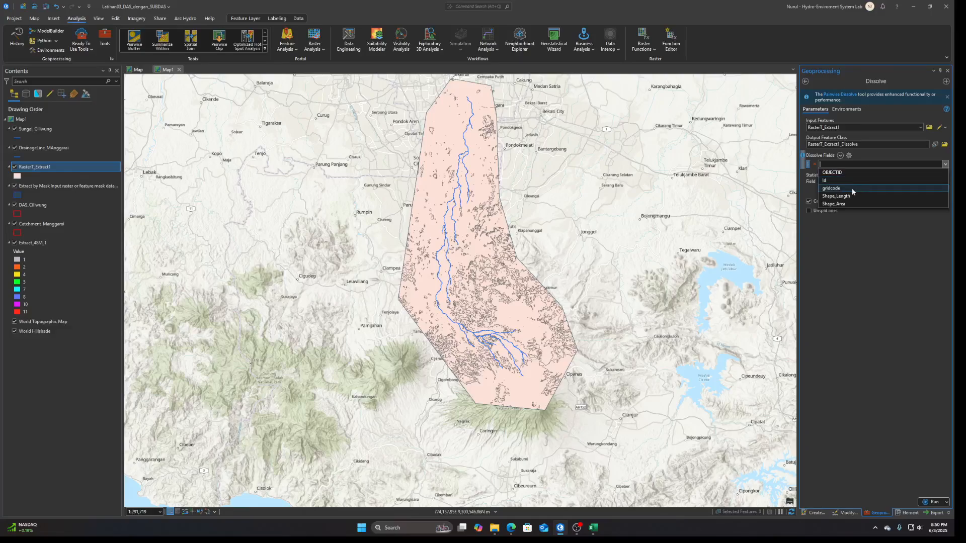
pyautogui.click(853, 188)
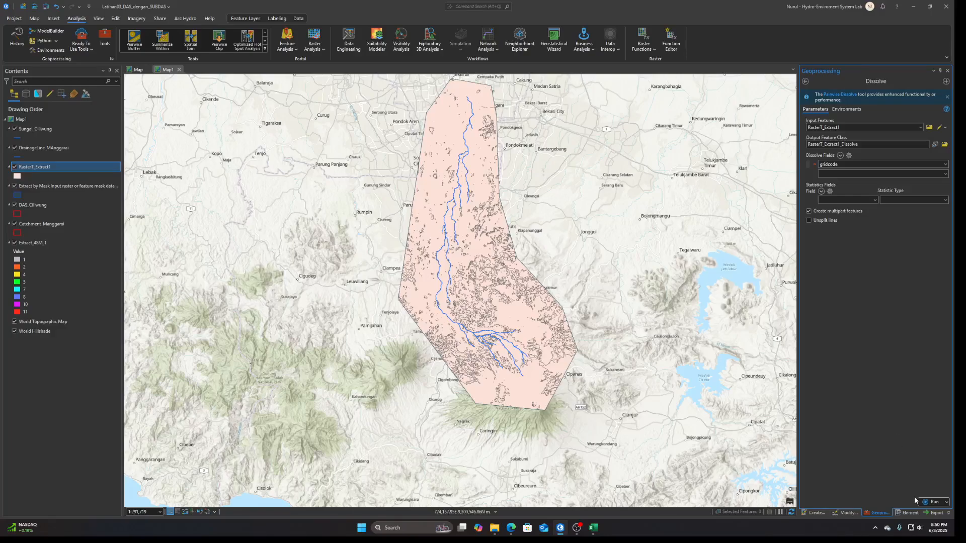
pyautogui.click(925, 503)
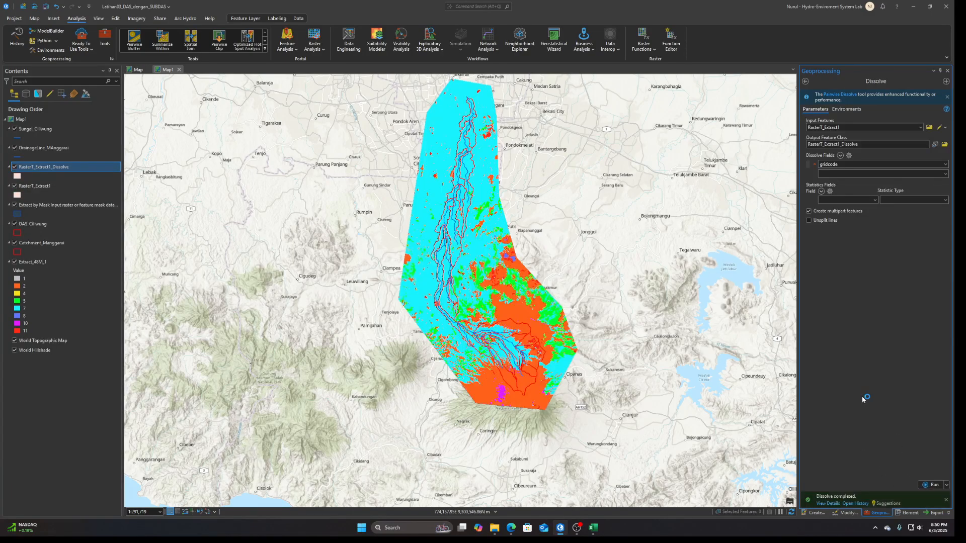
# Open the attribute table of RasterT_Extract1_Dissolve and locate the gridcode 1 polygons on the map.
pyautogui.rightClick(40, 169)
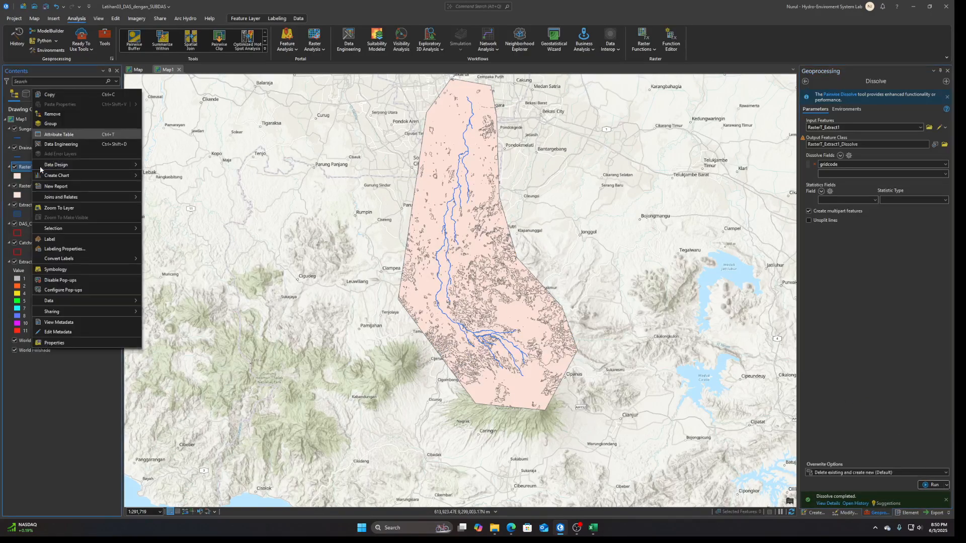
pyautogui.click(67, 136)
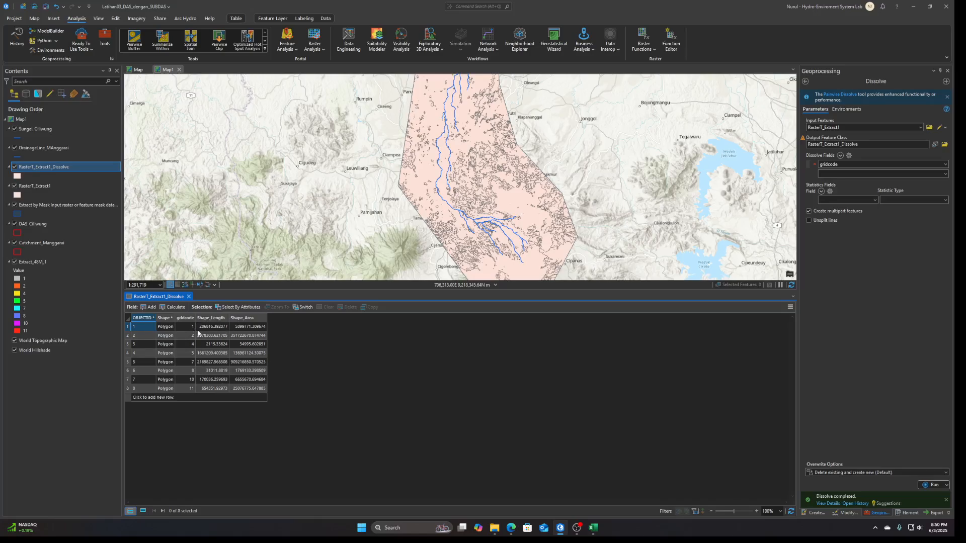
pyautogui.doubleClick(129, 328)
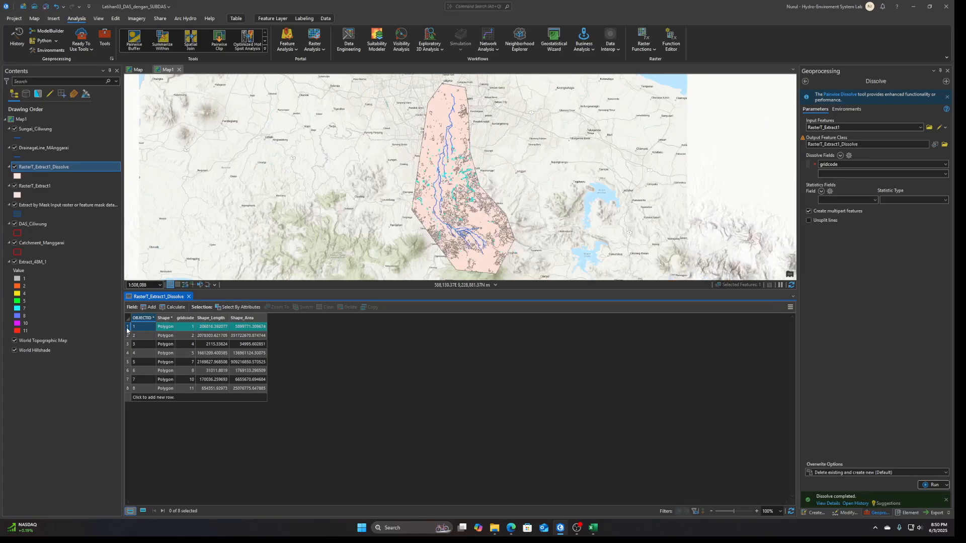
pyautogui.scroll(2, 450, 133)
pyautogui.scroll(-3, 456, 166)
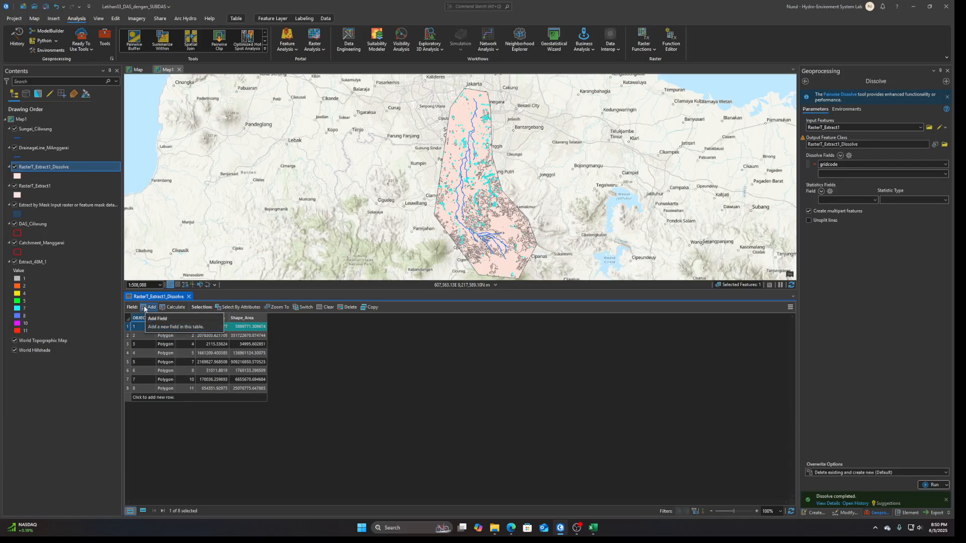
# Add a Text field named LU to the RasterT_Extract1_Dissolve table, save the change and close the field design.
pyautogui.click(144, 308)
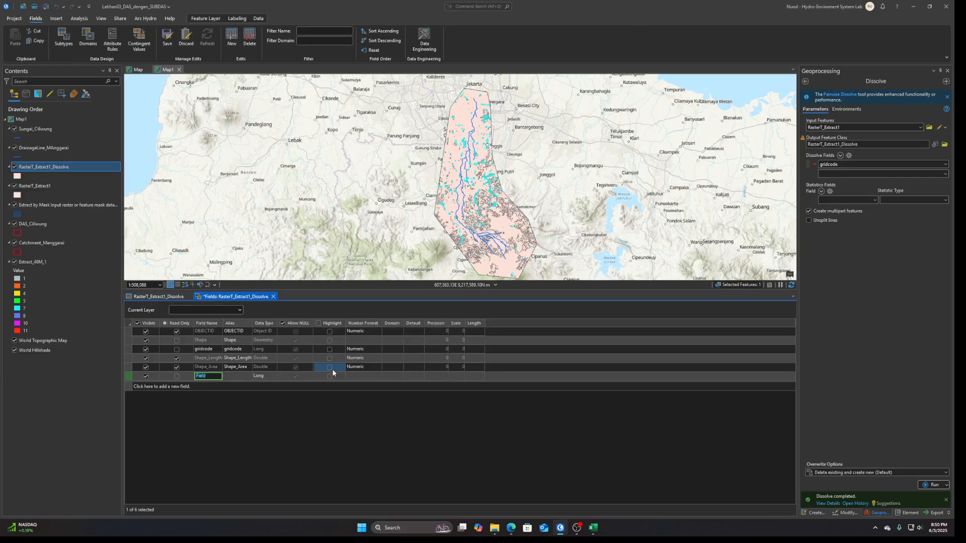
pyautogui.click(258, 376)
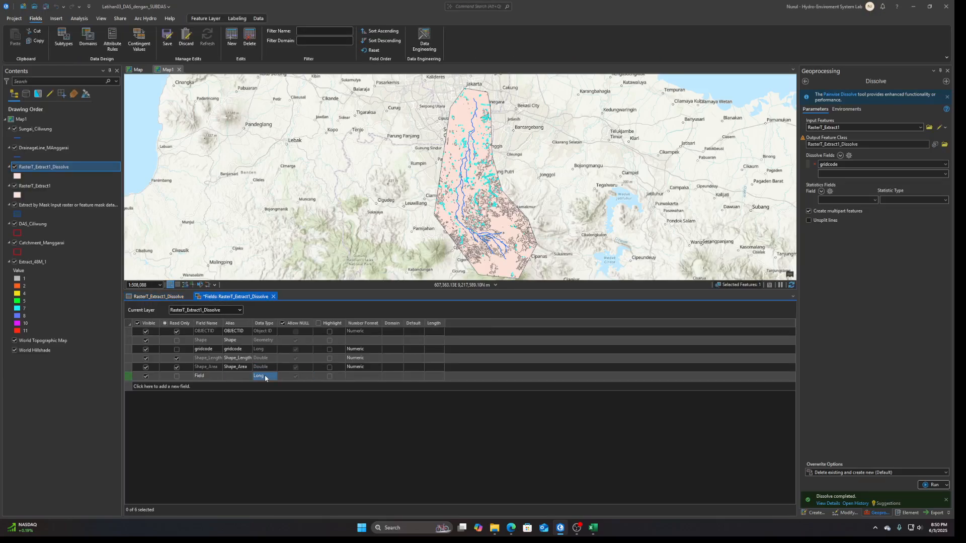
pyautogui.click(217, 377)
pyautogui.write('LU')
pyautogui.click(272, 377)
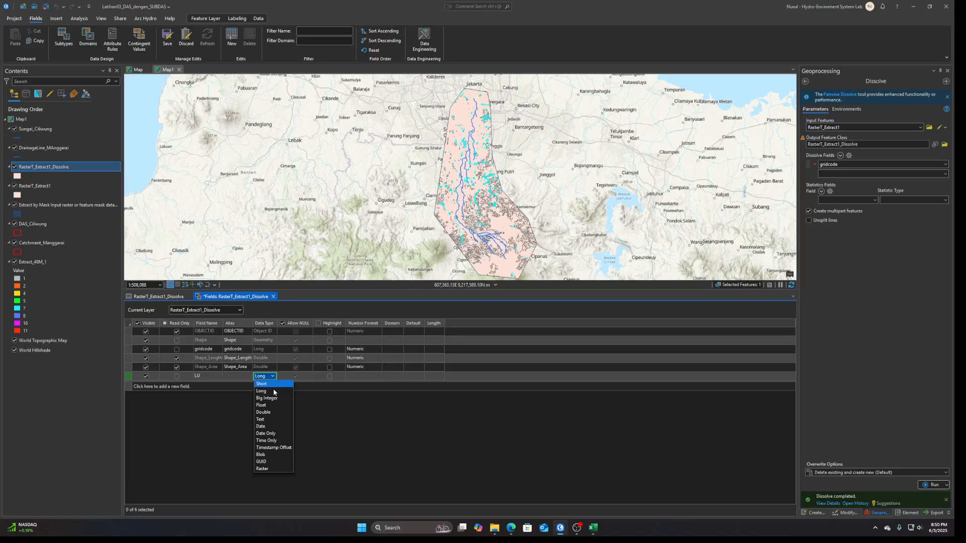
pyautogui.click(261, 419)
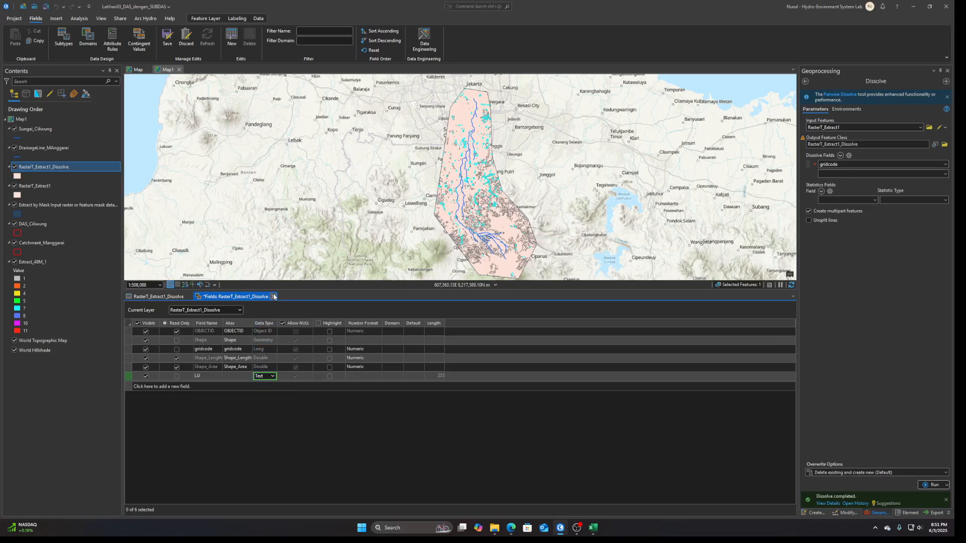
pyautogui.click(274, 295)
pyautogui.click(490, 286)
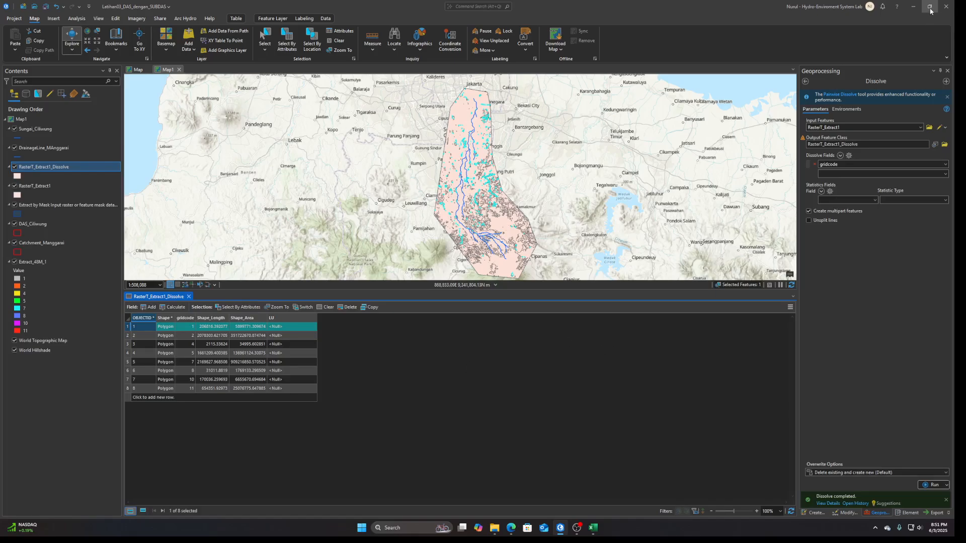
# Arrange ArcGIS Pro side by side with the Excel workbook Book1, giving ArcGIS Pro the wider share of the screen.
pyautogui.moveTo(930, 10)
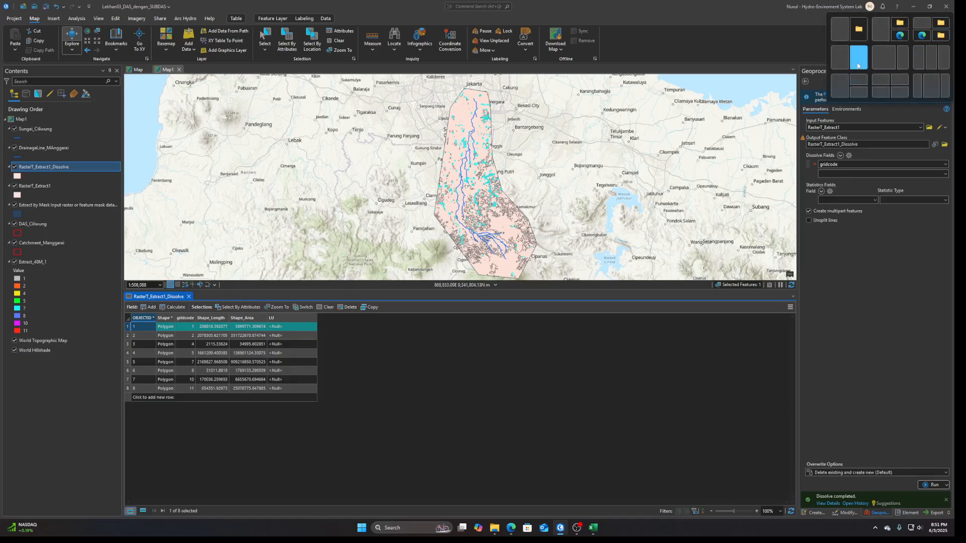
pyautogui.click(840, 67)
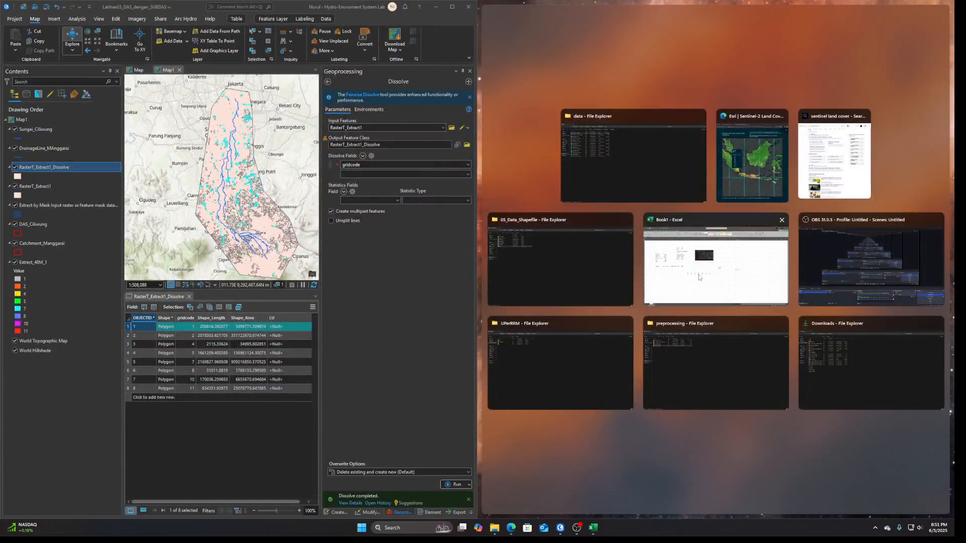
pyautogui.click(694, 273)
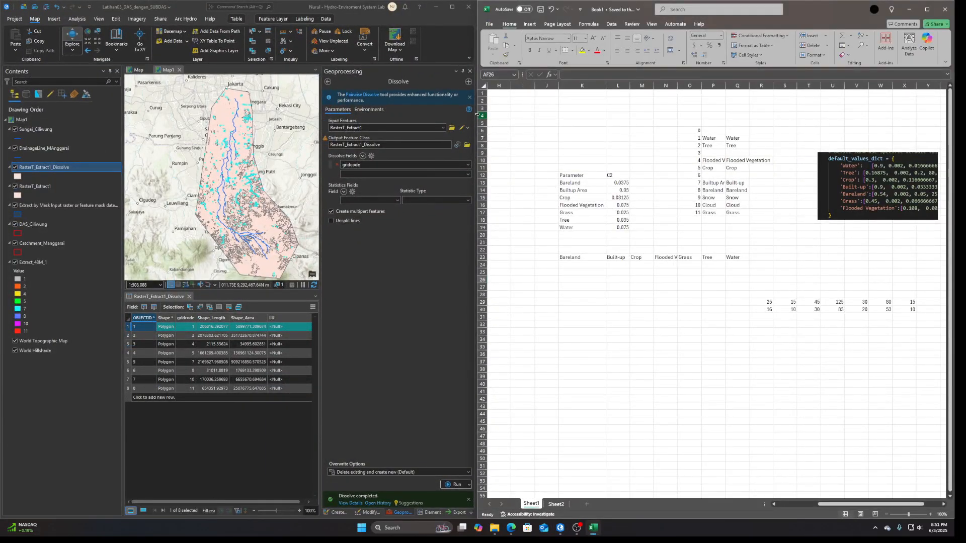
pyautogui.moveTo(477, 115); pyautogui.dragTo(611, 115)
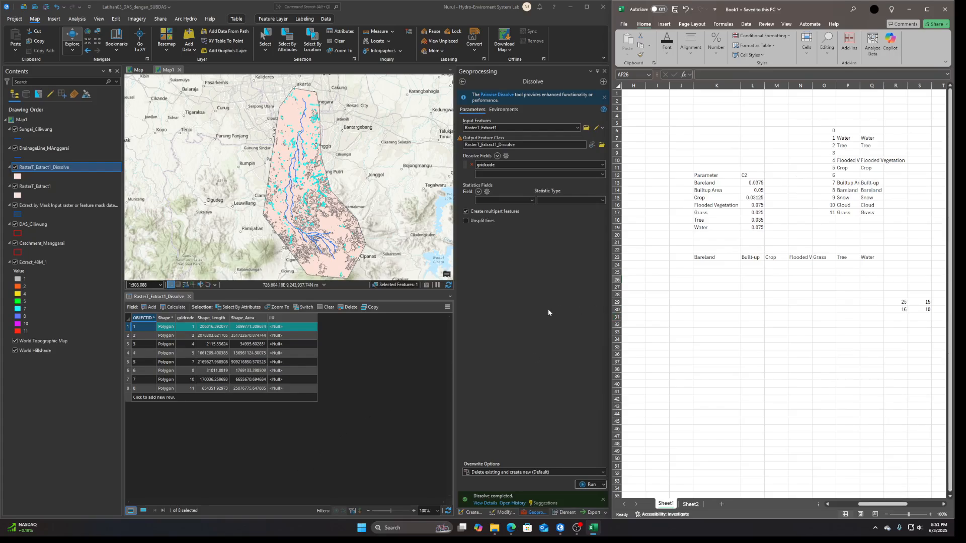
# Clear the feature selection and fill the LU values of gridcodes 1, 2 and 4 with Water, Tree and Flooded Vegetation.
pyautogui.click(336, 40)
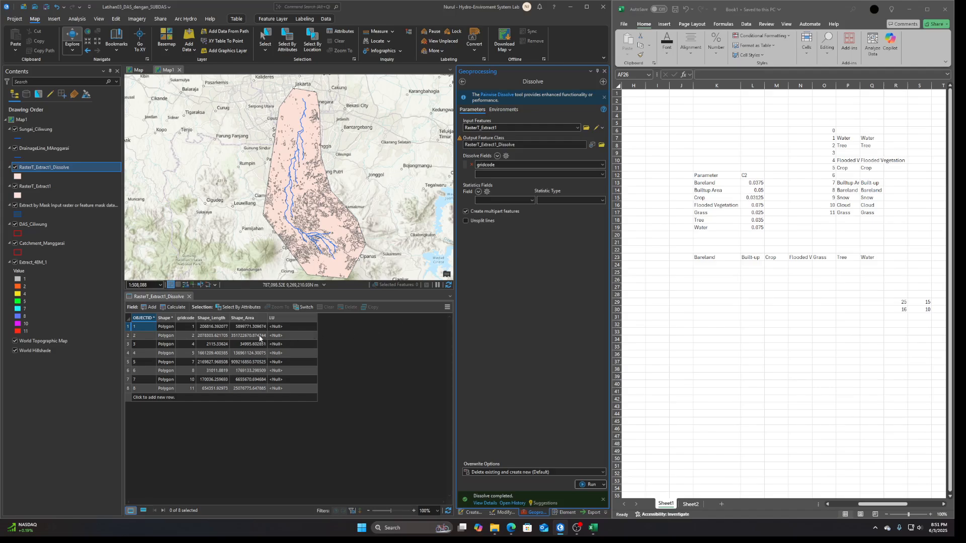
pyautogui.doubleClick(292, 327)
pyautogui.write('W')
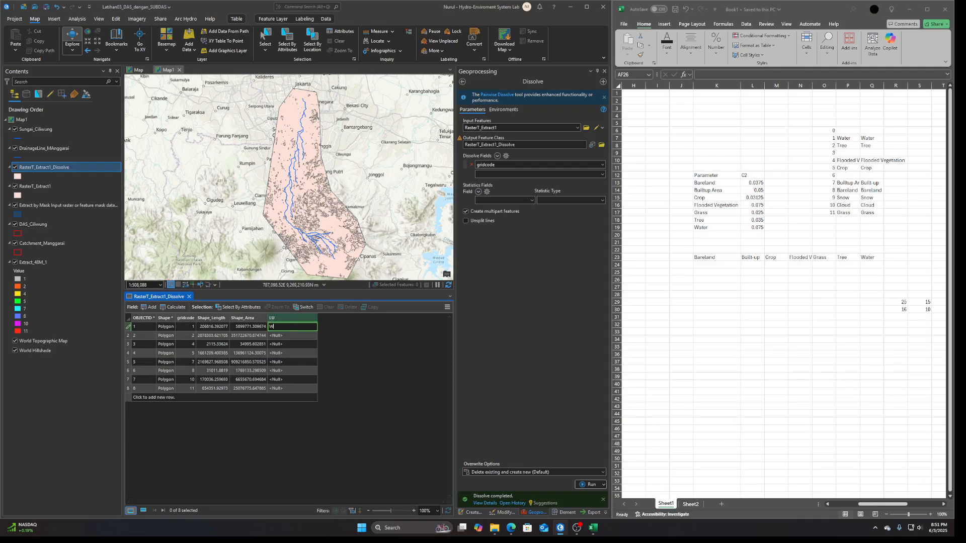
pyautogui.write('ater')
pyautogui.press('Return')
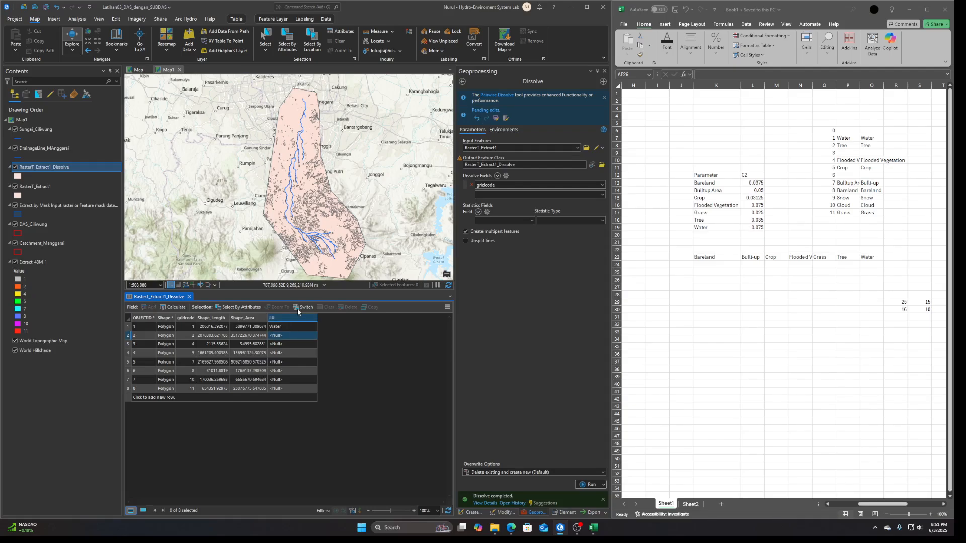
pyautogui.doubleClick(285, 337)
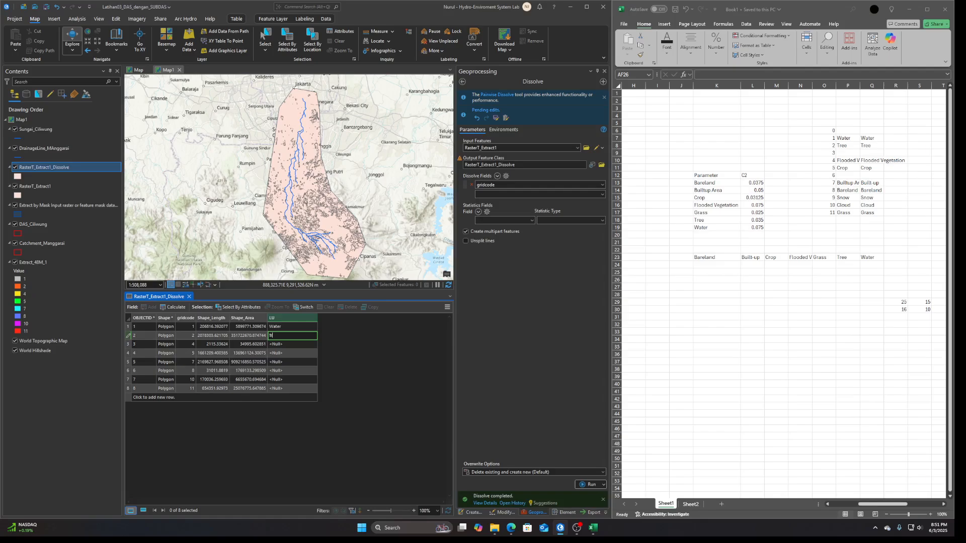
pyautogui.press('Return')
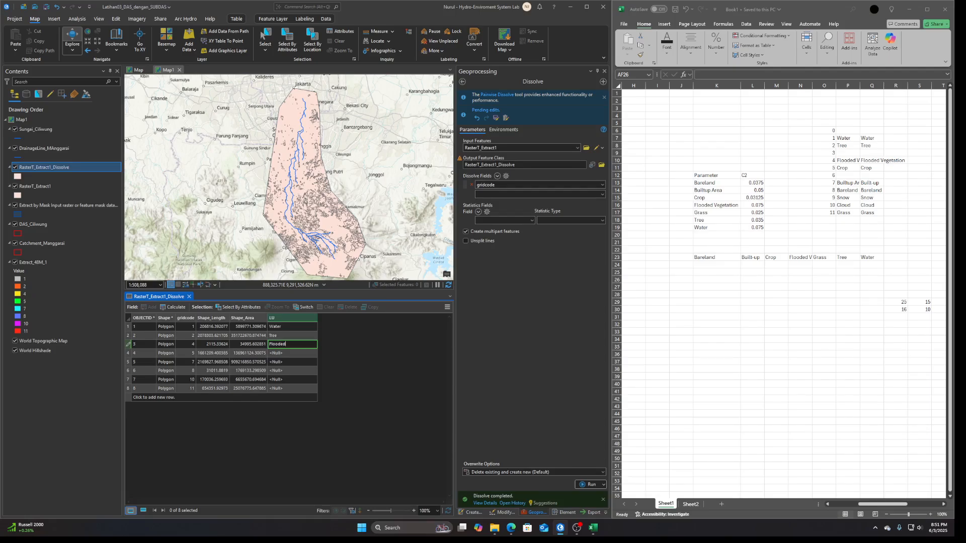
pyautogui.write('Flooded Vegetation')
pyautogui.press('Return')
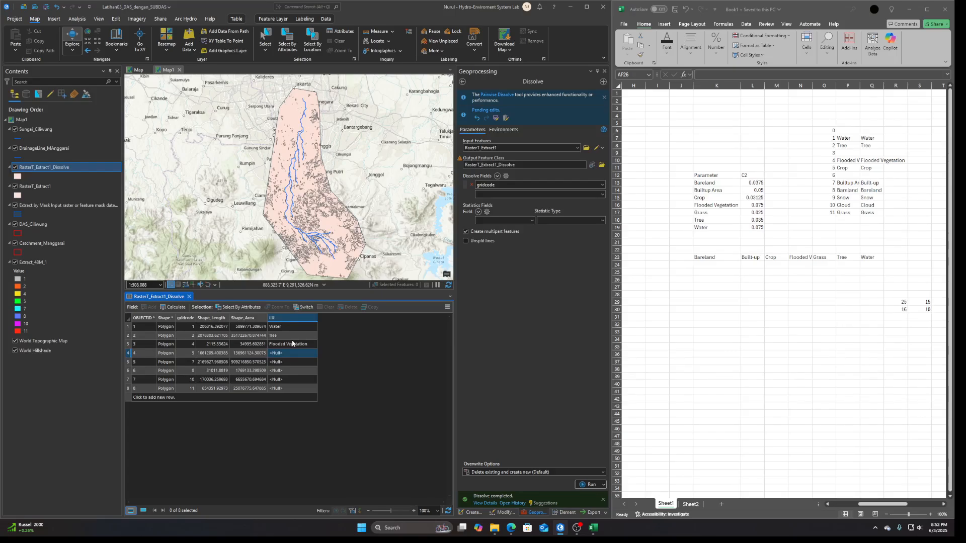
# Fill the LU values of gridcodes 5, 7 and 8 with Crop, Built-up and Bareland.
pyautogui.click(298, 354)
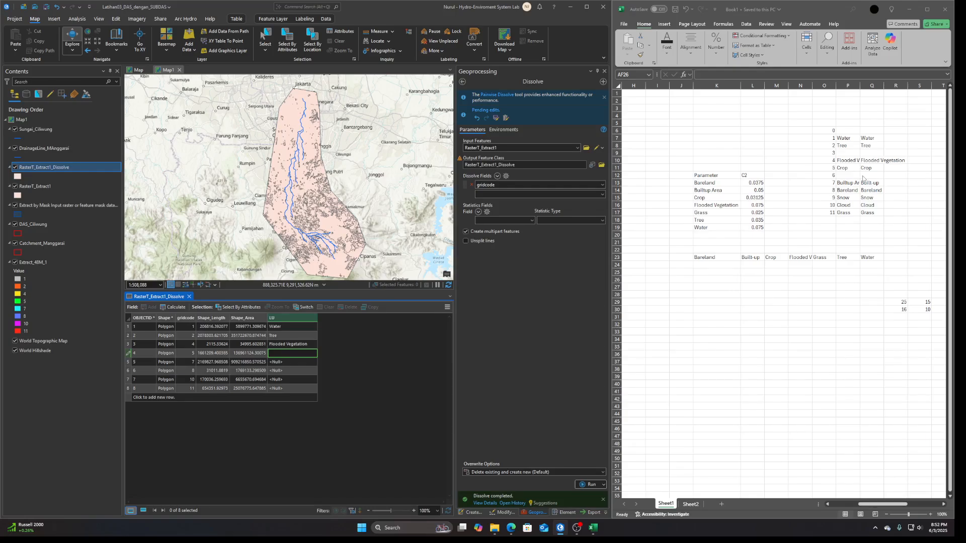
pyautogui.press('Return')
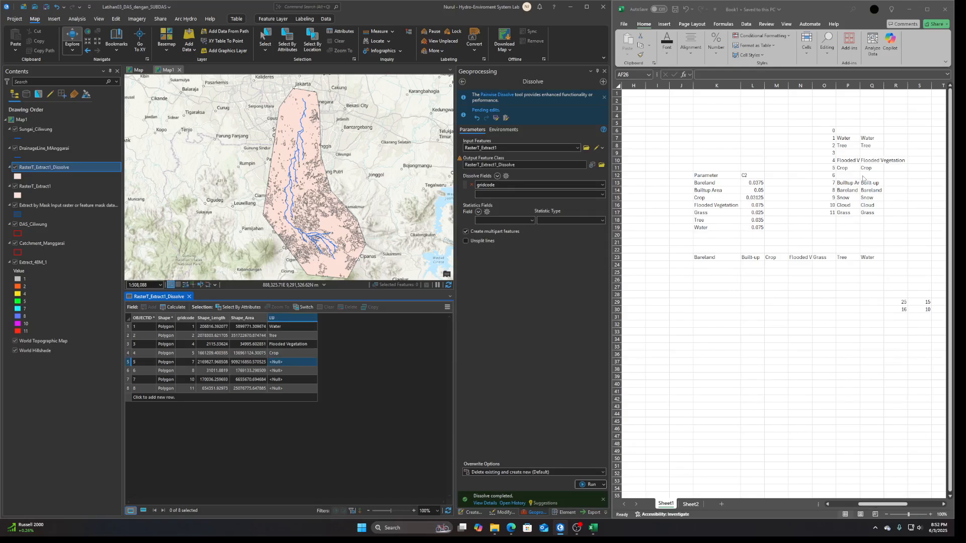
pyautogui.click(282, 362)
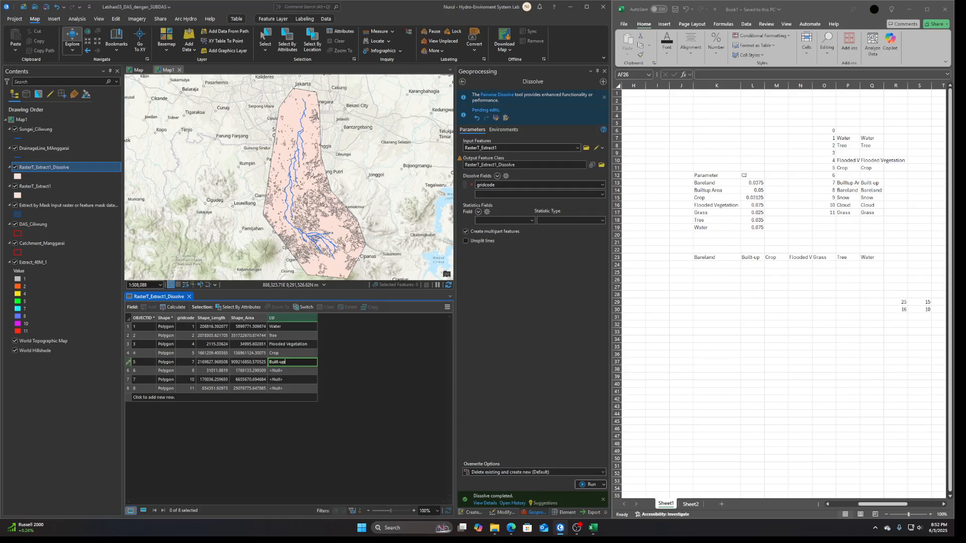
pyautogui.press('Return')
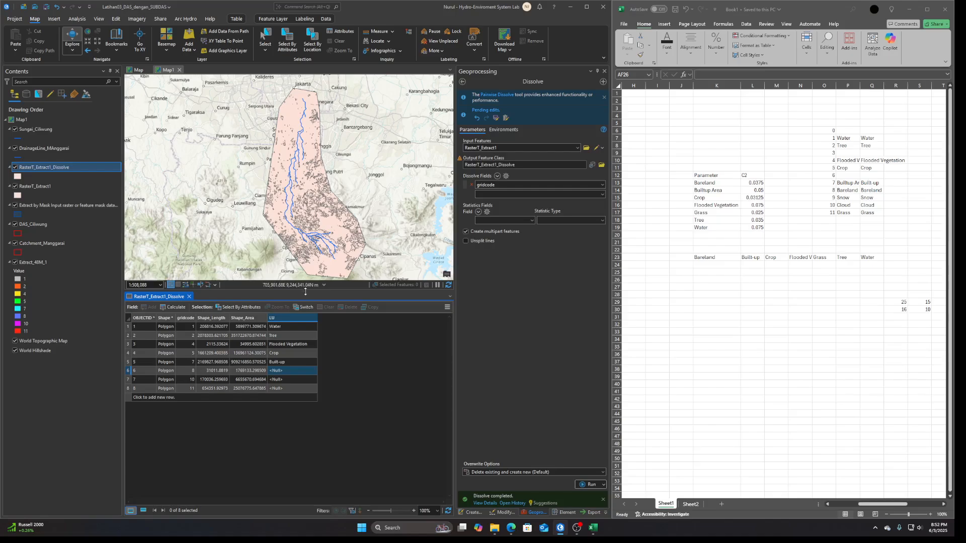
pyautogui.click(873, 85)
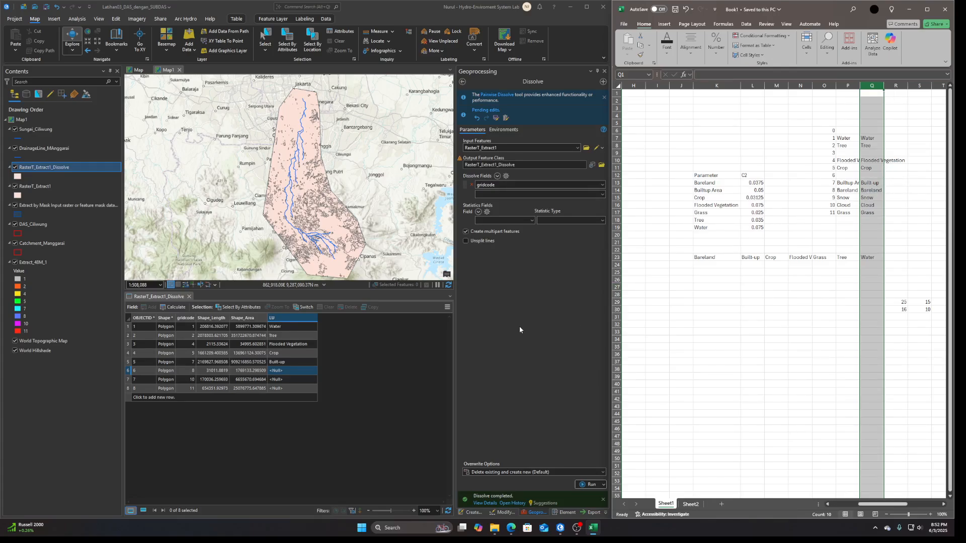
pyautogui.click(281, 370)
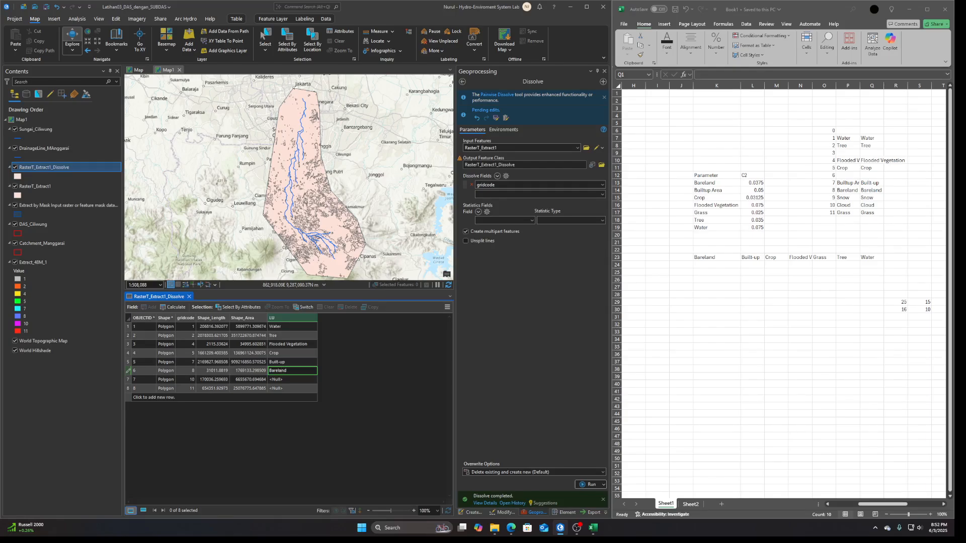
pyautogui.press('Return')
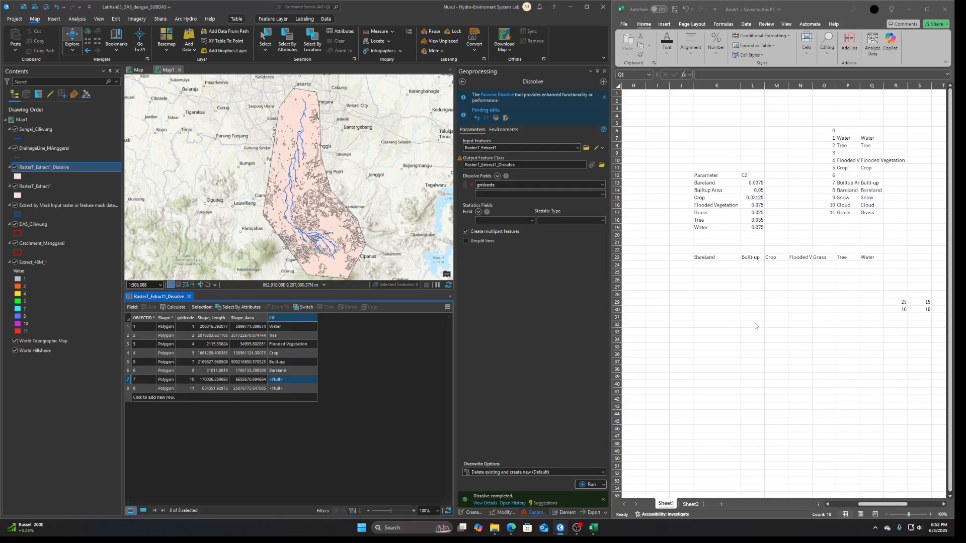
# Locate the gridcode 10 polygons on the map and delete their row from the RasterT_Extract1_Dissolve table, confirming the deletion.
pyautogui.click(294, 380)
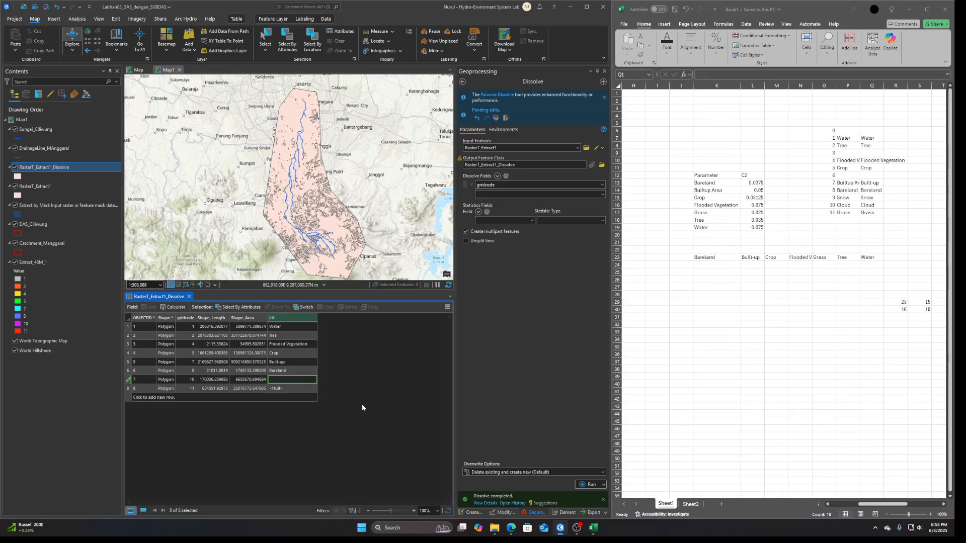
pyautogui.press('Escape')
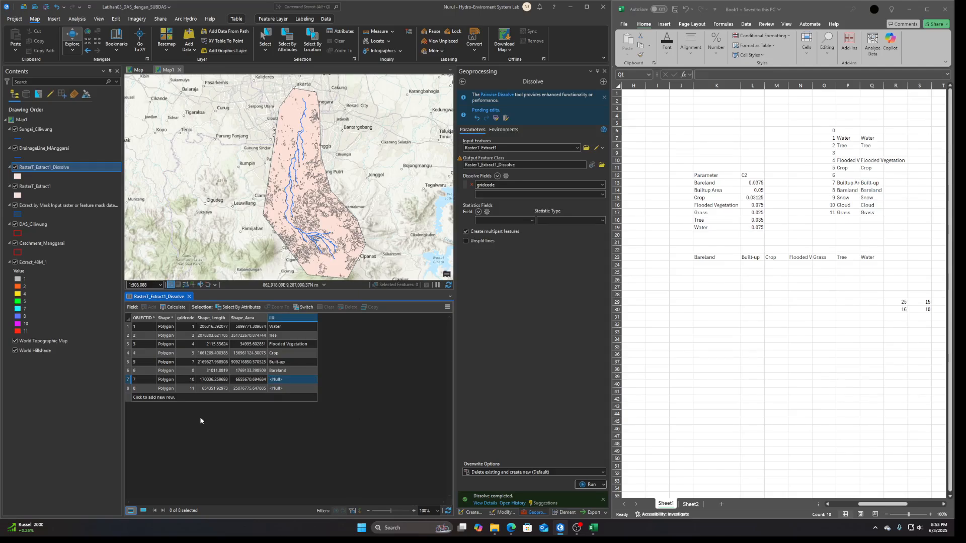
pyautogui.doubleClick(128, 381)
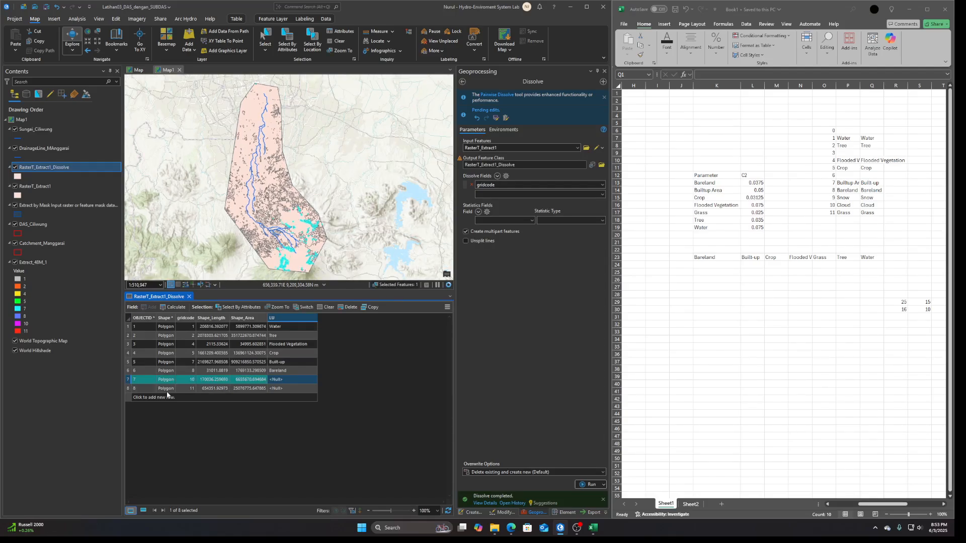
pyautogui.rightClick(130, 381)
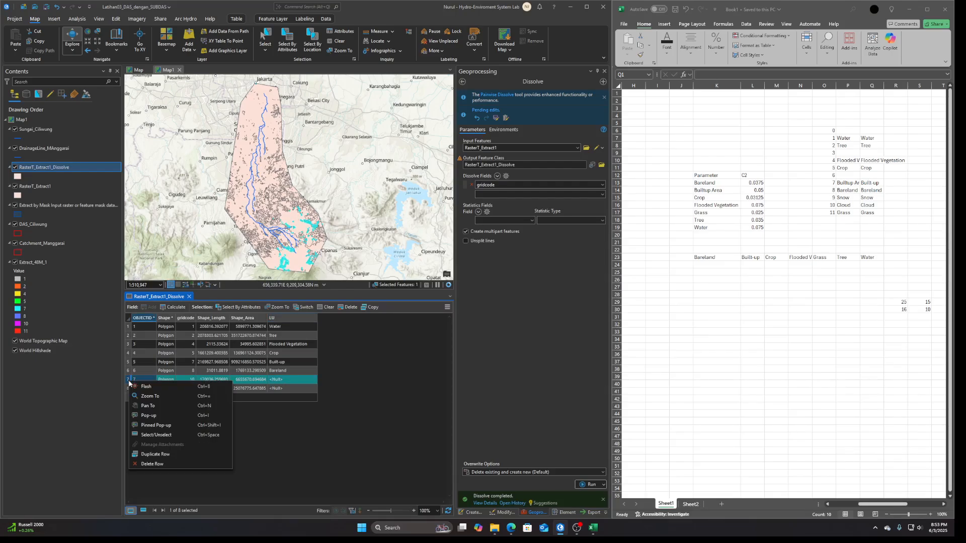
pyautogui.click(163, 463)
pyautogui.click(324, 282)
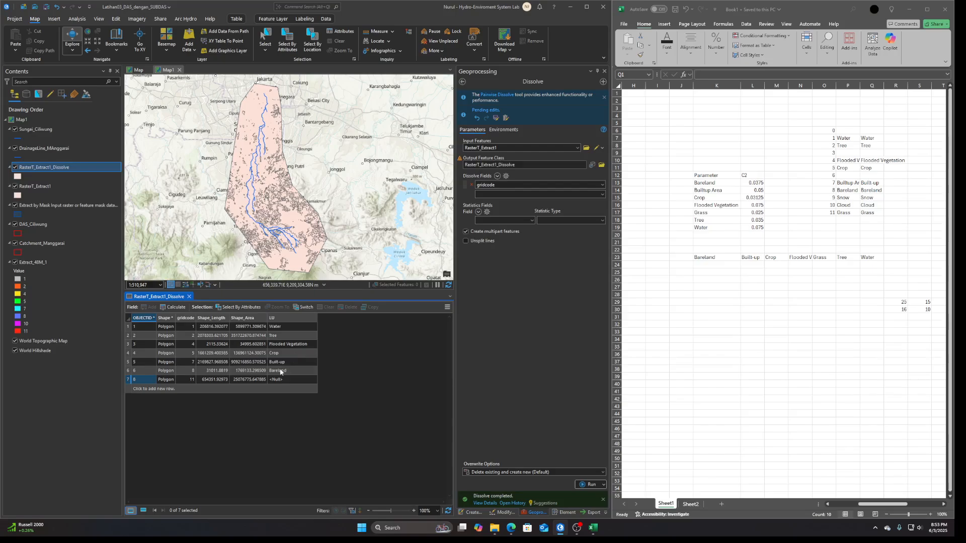
# Set the LU value of gridcode 11 to Grass.
pyautogui.doubleClick(283, 380)
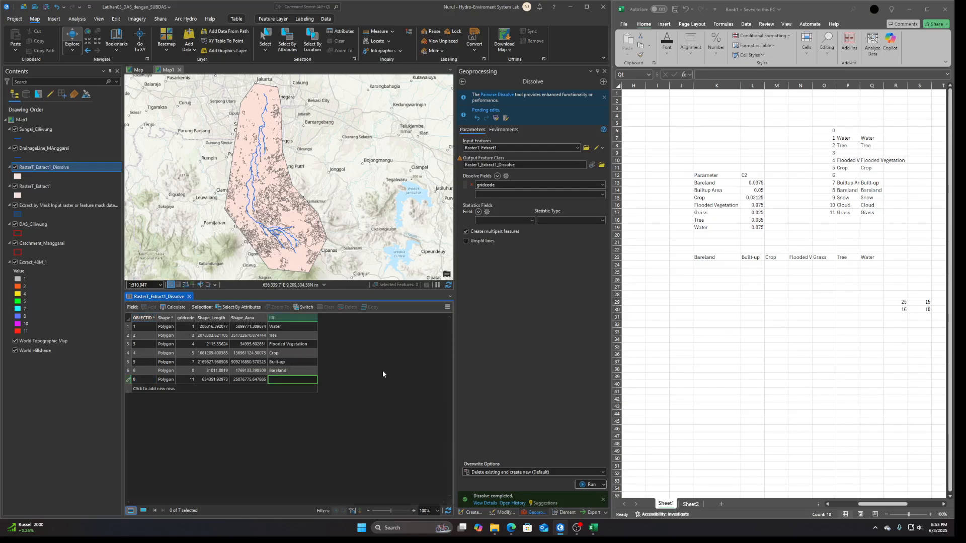
pyautogui.write('ss')
pyautogui.press('Return')
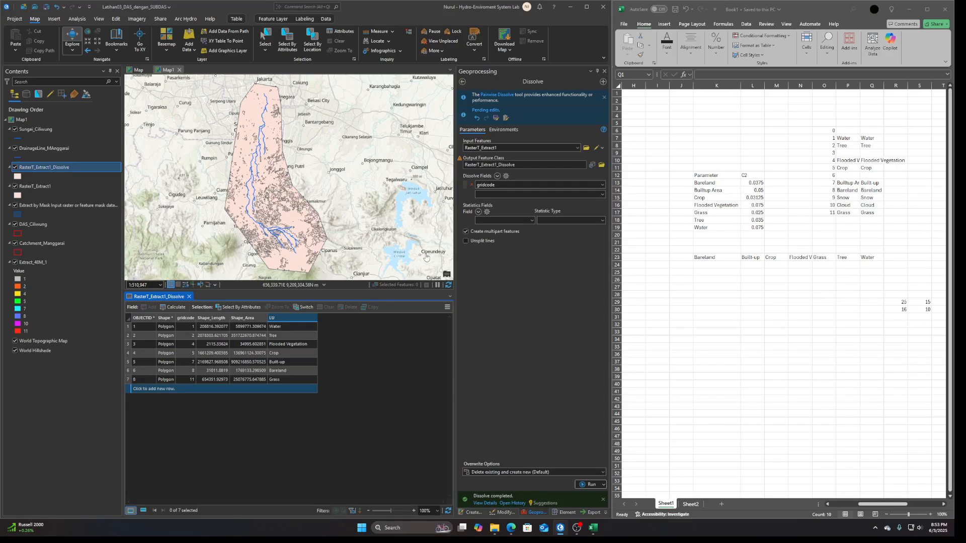
# Save the attribute edits and close the RasterT_Extract1_Dissolve table.
pyautogui.click(116, 19)
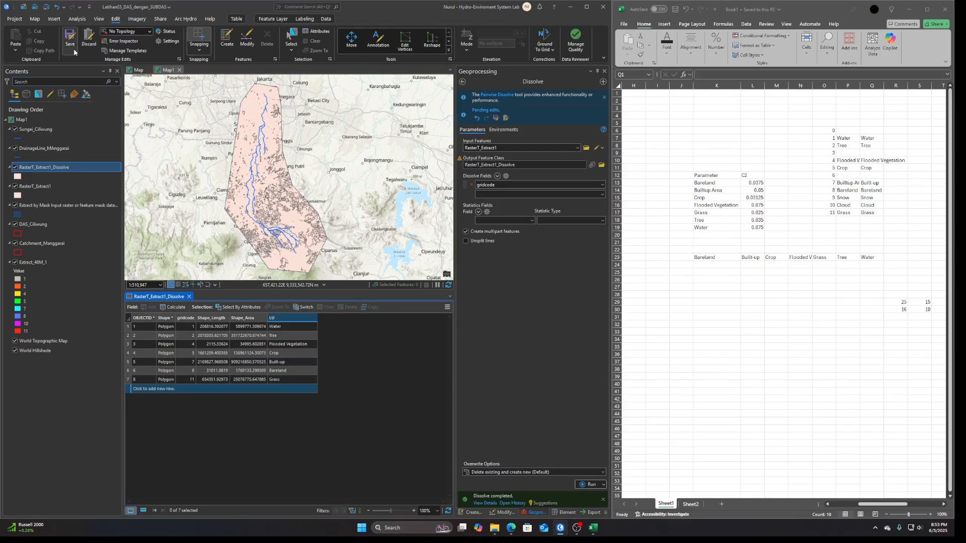
pyautogui.click(72, 46)
pyautogui.click(311, 274)
pyautogui.click(190, 298)
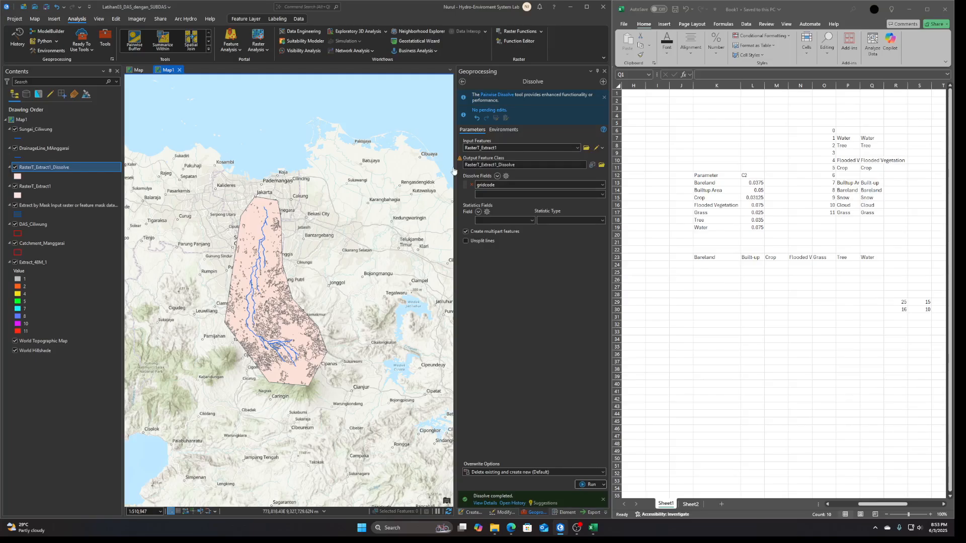
# Maximize the ArcGIS Pro window, search the geoprocessing tools for intersect and open the Intersect analysis tool.
pyautogui.click(462, 81)
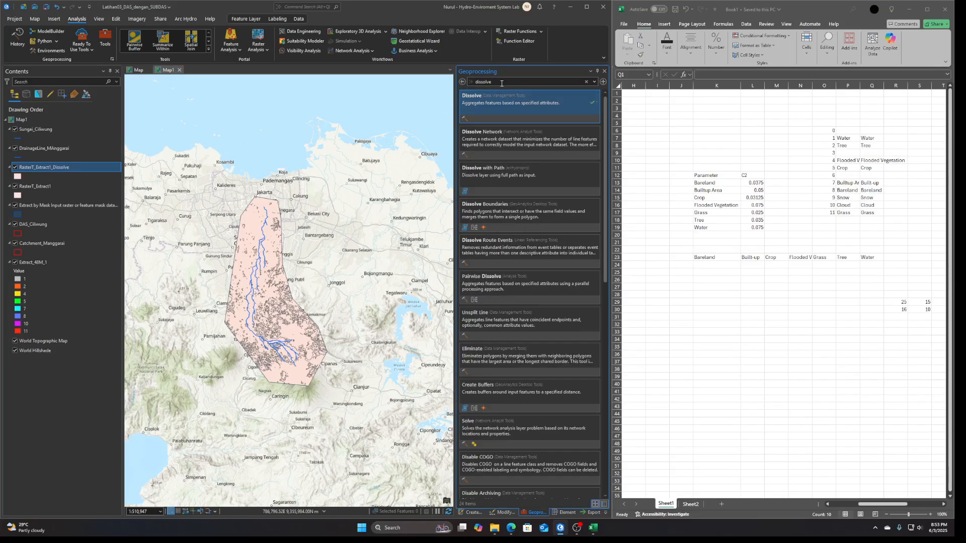
pyautogui.click(502, 84)
pyautogui.click(587, 7)
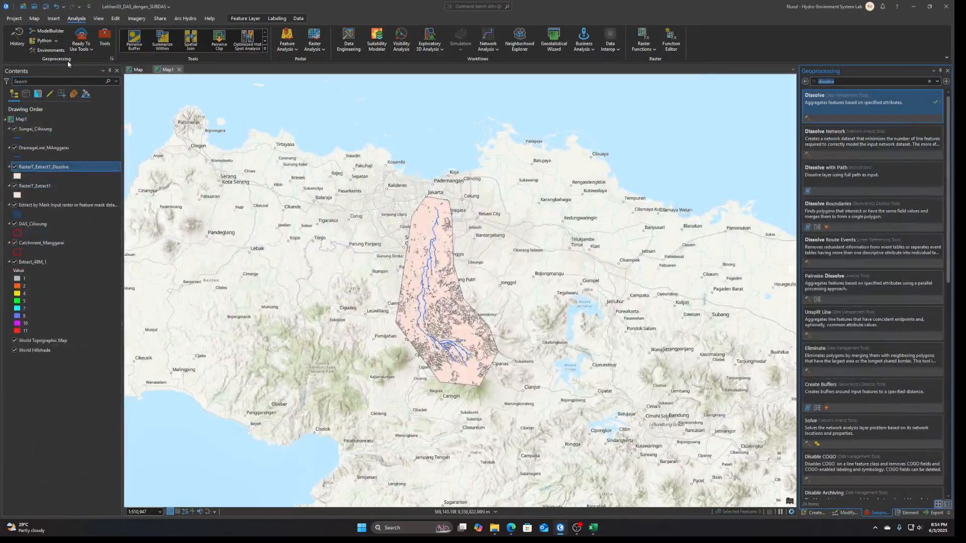
pyautogui.click(105, 39)
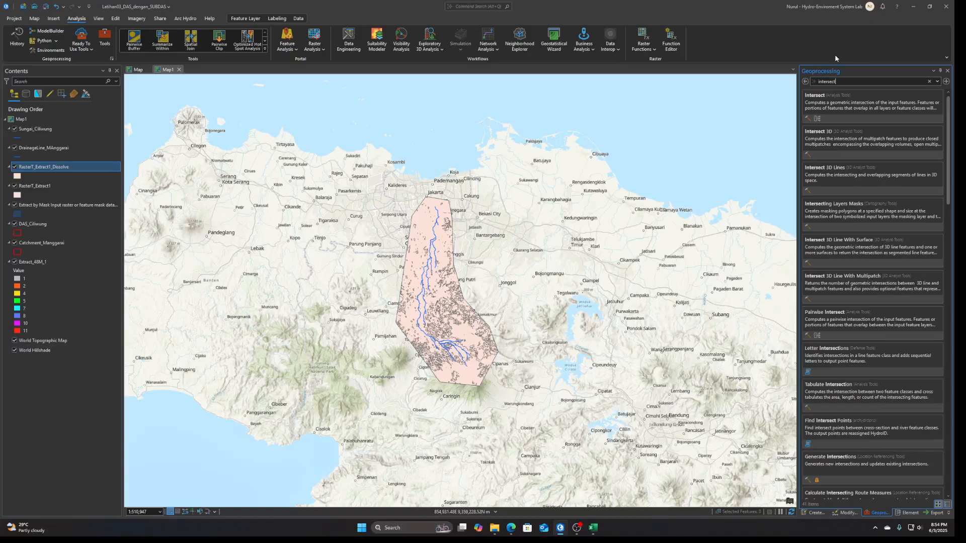
pyautogui.click(838, 107)
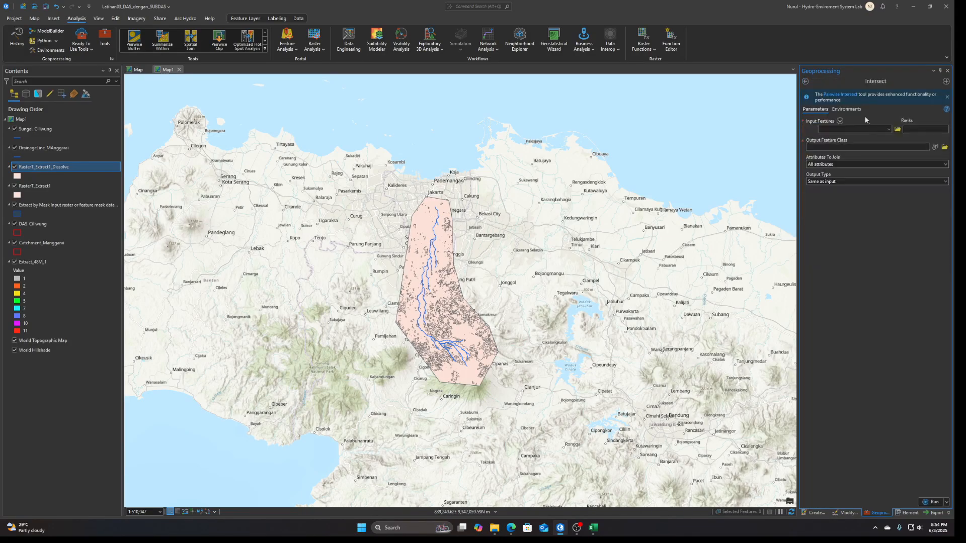
# Set DAS_Ciliwung and RasterT_Extract1_Dissolve as the input features of the Intersect tool.
pyautogui.click(888, 129)
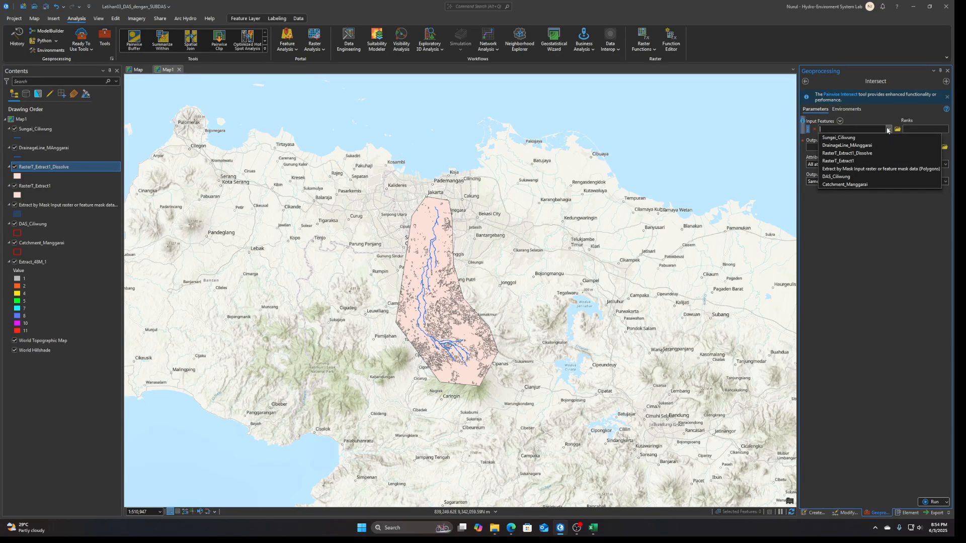
pyautogui.click(836, 177)
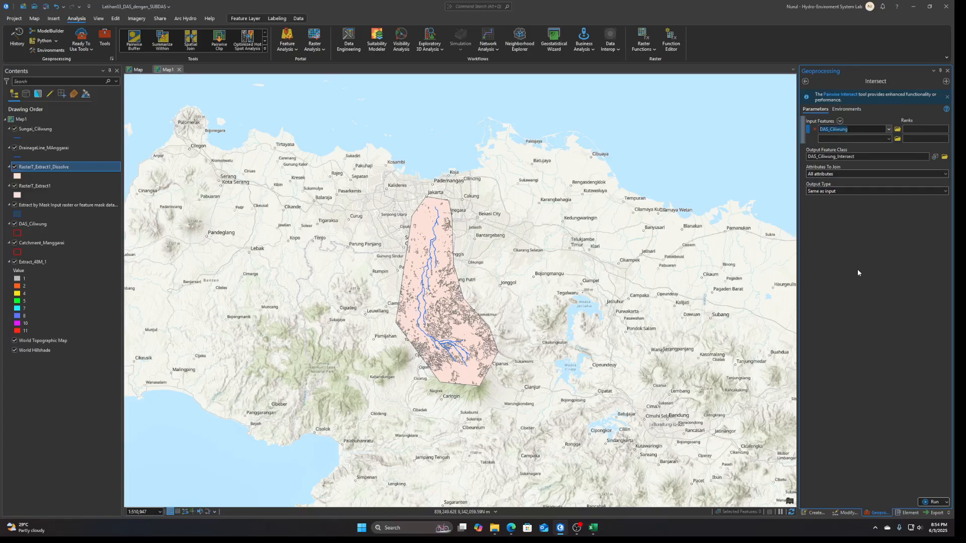
pyautogui.click(888, 139)
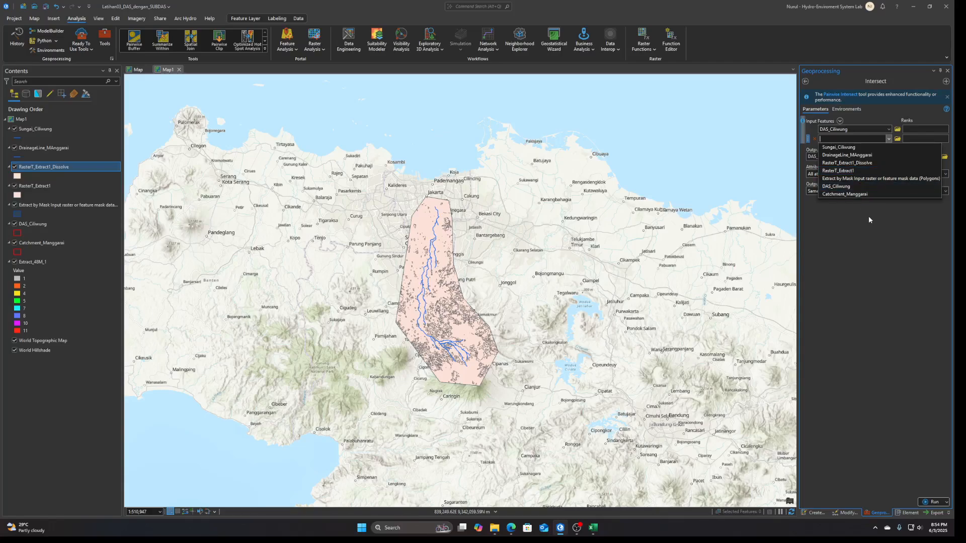
pyautogui.click(865, 163)
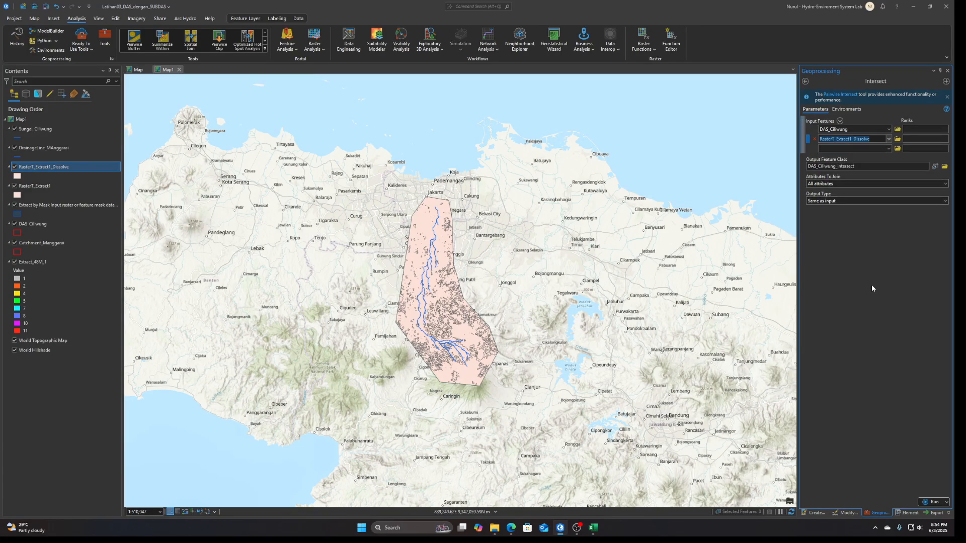
# Browse for the Intersect output location to the shapefile folder in OneDrive on drive D, under LATIHAN_UPER_RRM, UPerRRM and data.
pyautogui.click(945, 167)
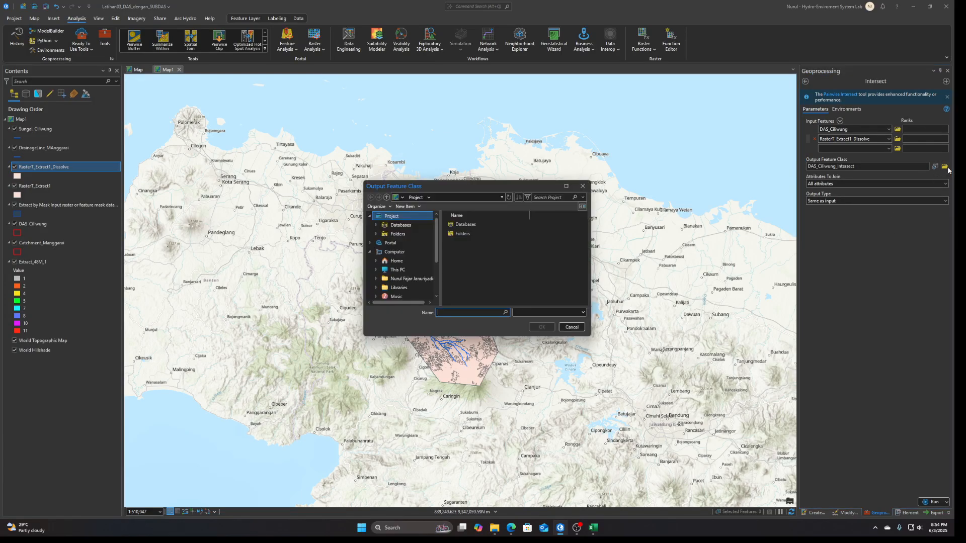
pyautogui.scroll(-2, 411, 286)
pyautogui.click(410, 271)
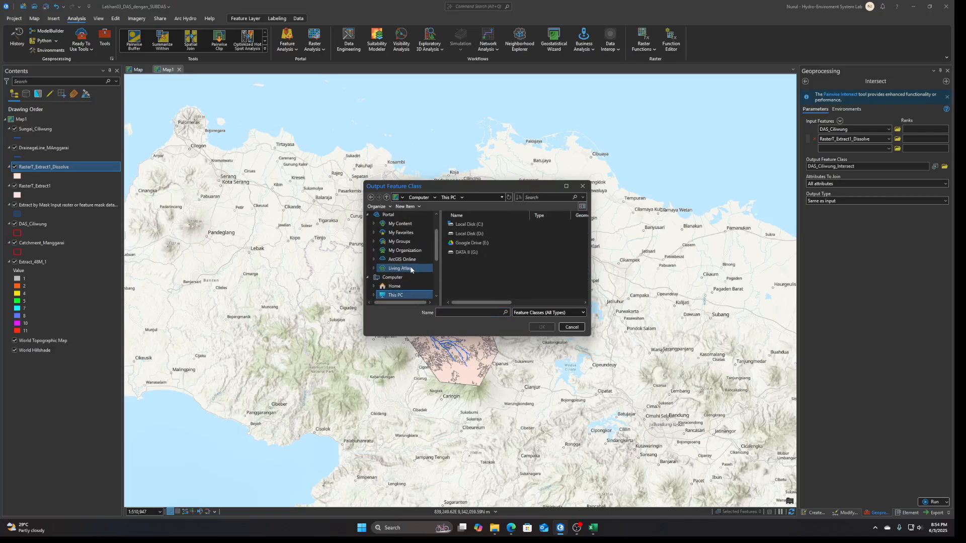
pyautogui.doubleClick(486, 234)
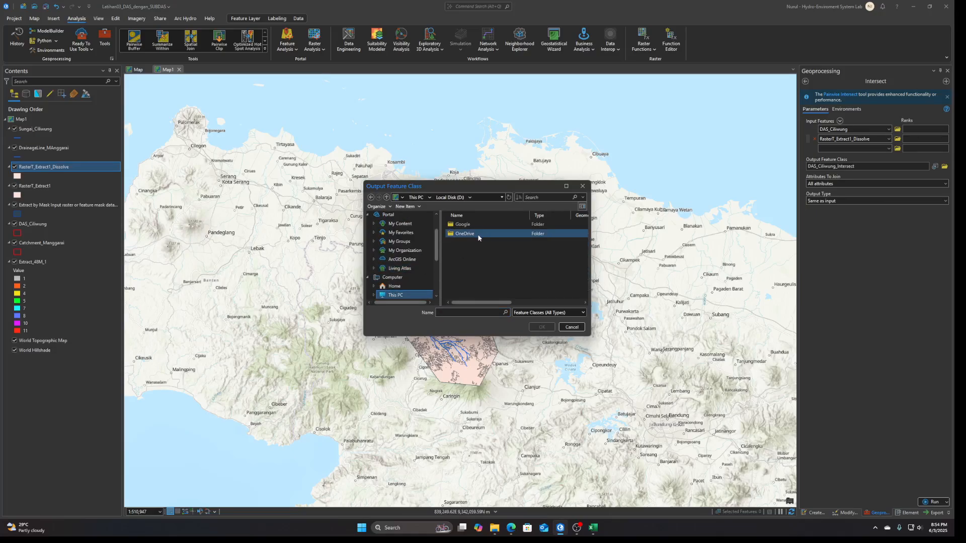
pyautogui.doubleClick(478, 235)
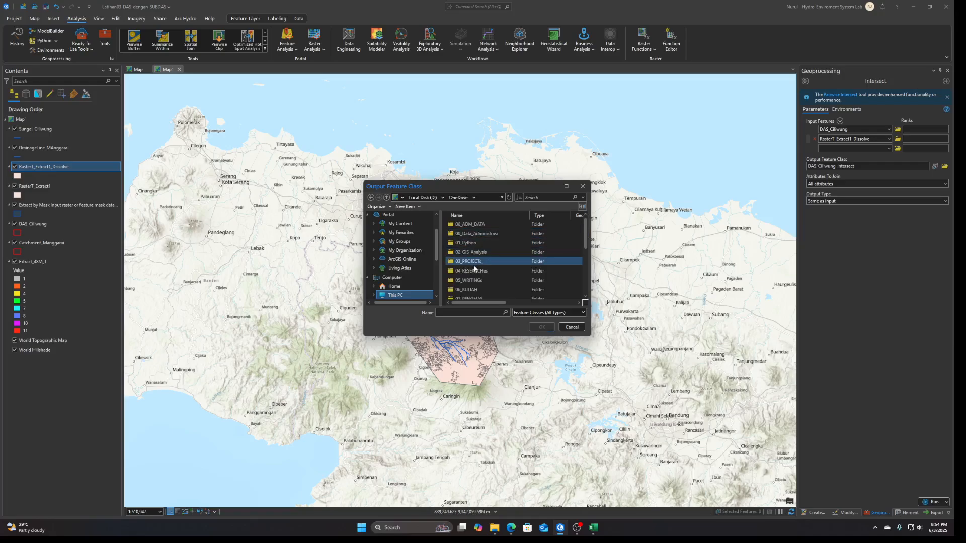
pyautogui.scroll(-1, 476, 276)
pyautogui.click(476, 273)
pyautogui.scroll(-2, 477, 273)
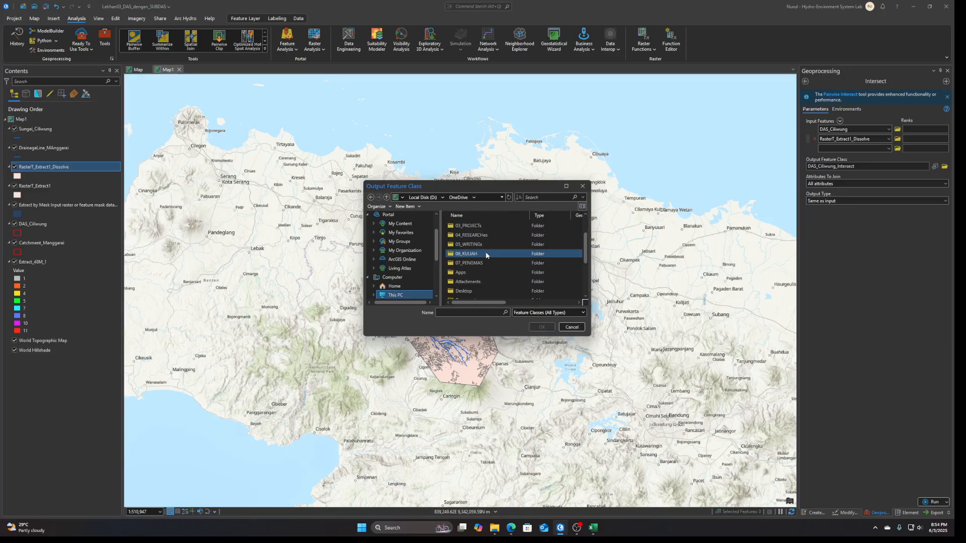
pyautogui.click(474, 275)
pyautogui.click(477, 285)
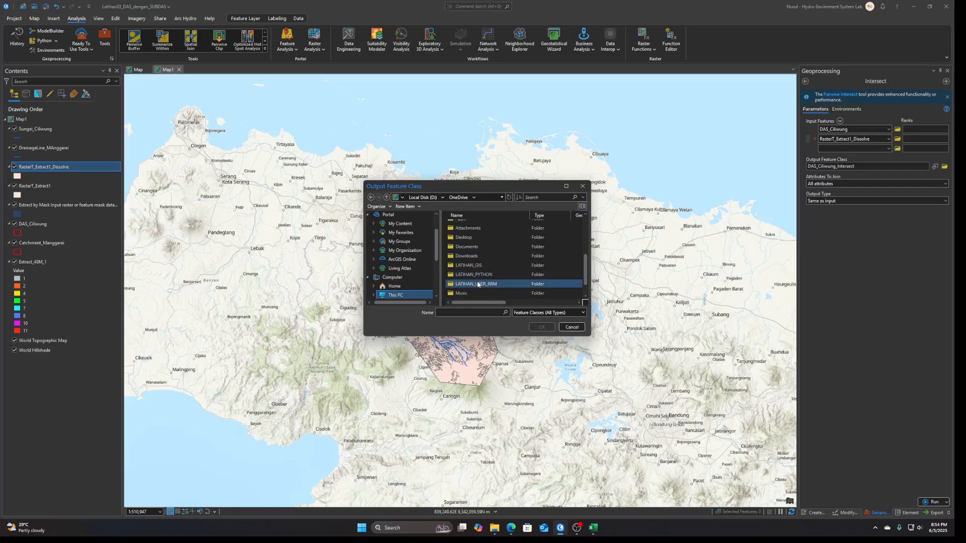
pyautogui.scroll(-2, 489, 285)
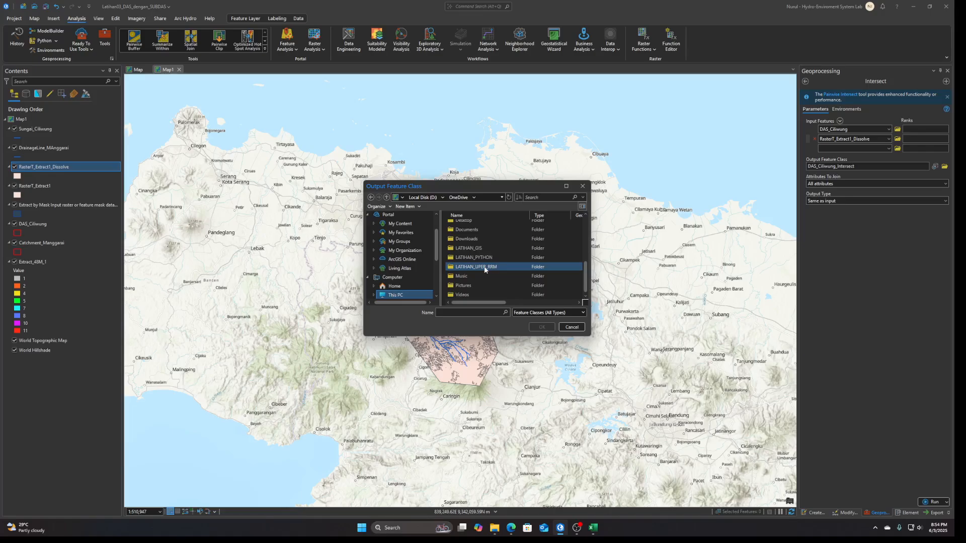
pyautogui.doubleClick(485, 267)
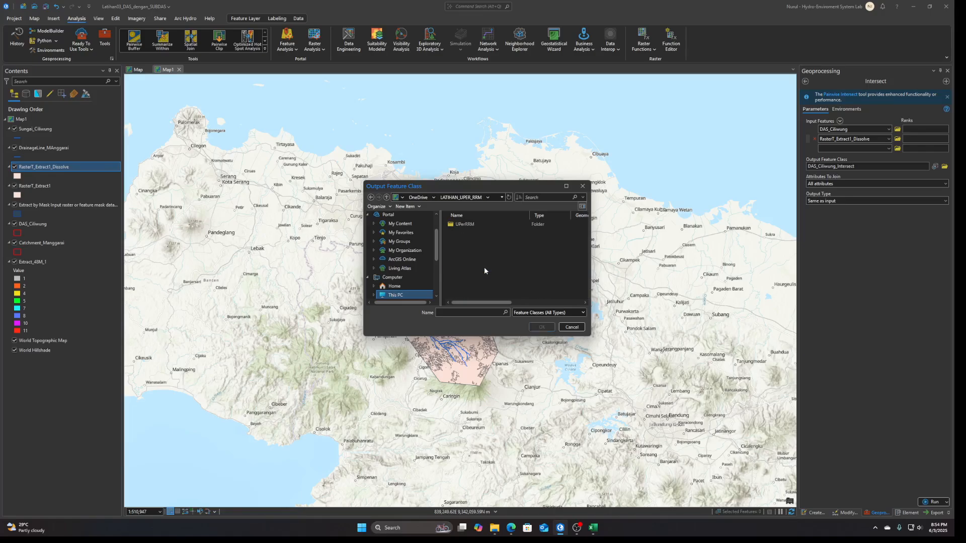
pyautogui.doubleClick(468, 225)
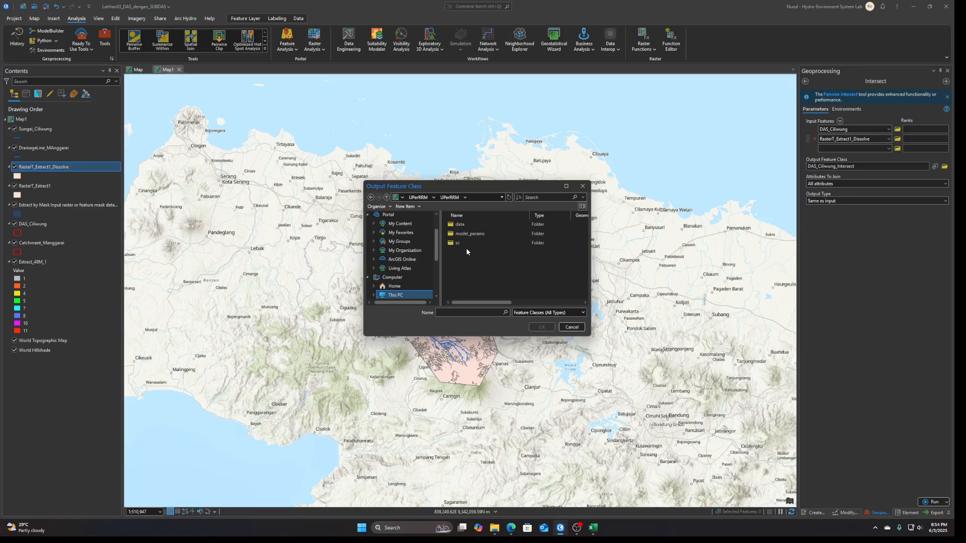
pyautogui.click(467, 226)
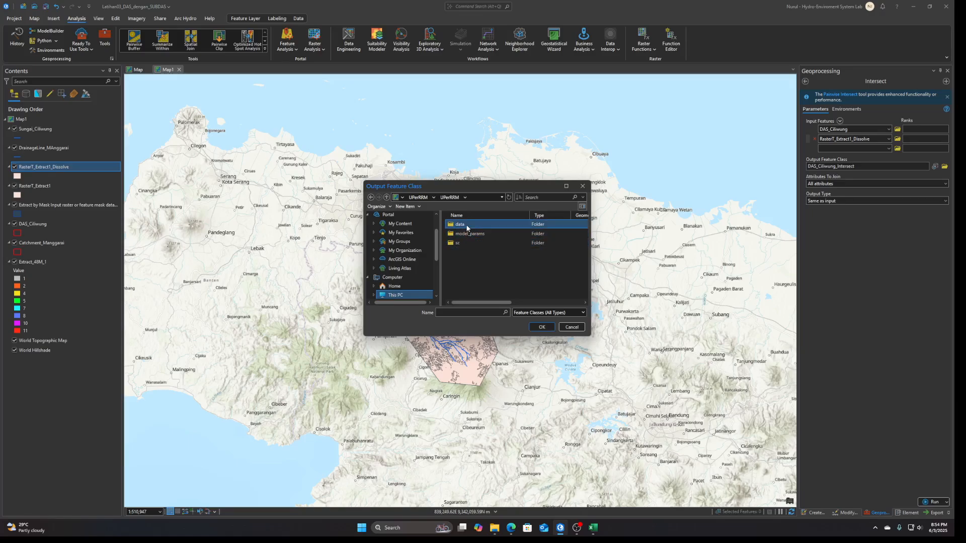
pyautogui.doubleClick(467, 227)
pyautogui.doubleClick(476, 243)
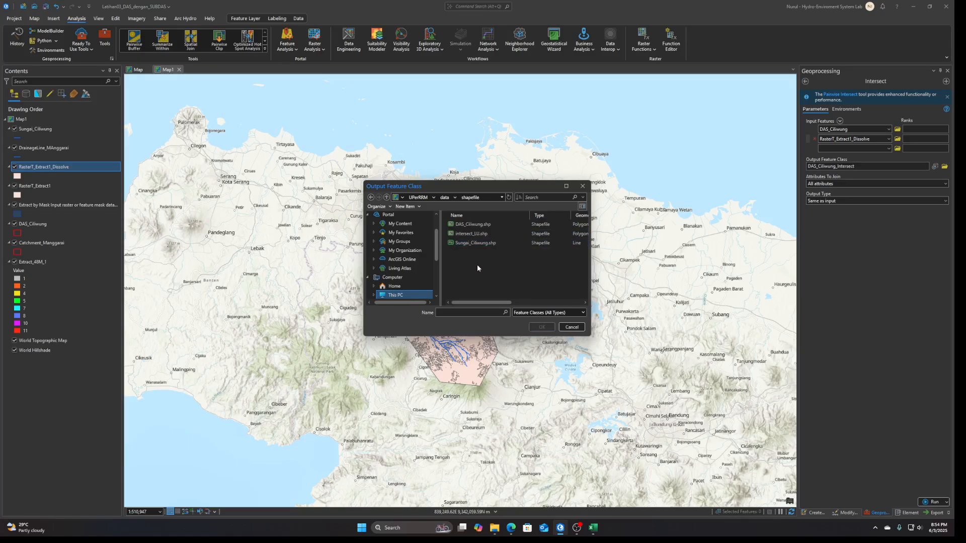
# Delete the existing intersect_LU.shp shapefile from the output folder.
pyautogui.click(483, 234)
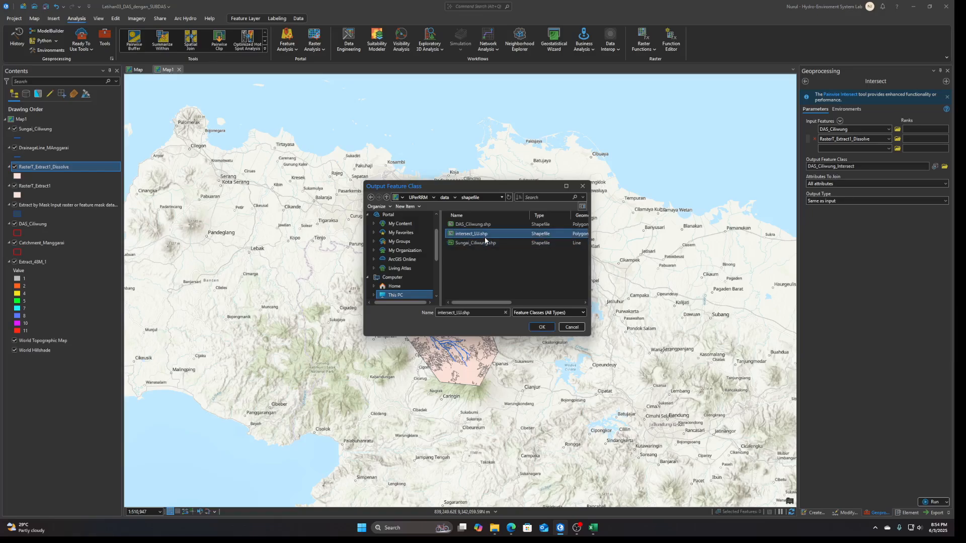
pyautogui.press('Delete')
pyautogui.click(491, 276)
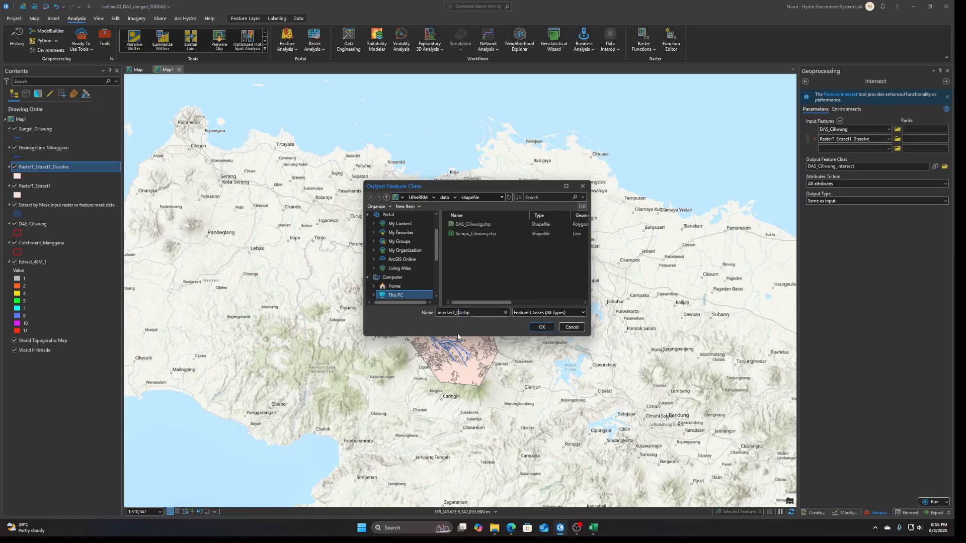
# Name the Intersect output feature class LU_Ciliwung.shp and confirm the output location.
pyautogui.hotkey('shift', 'Home')
pyautogui.press('BackSpace')
pyautogui.press('Right')
pyautogui.press('Right')
pyautogui.write('_Ciliwung')
pyautogui.click(546, 325)
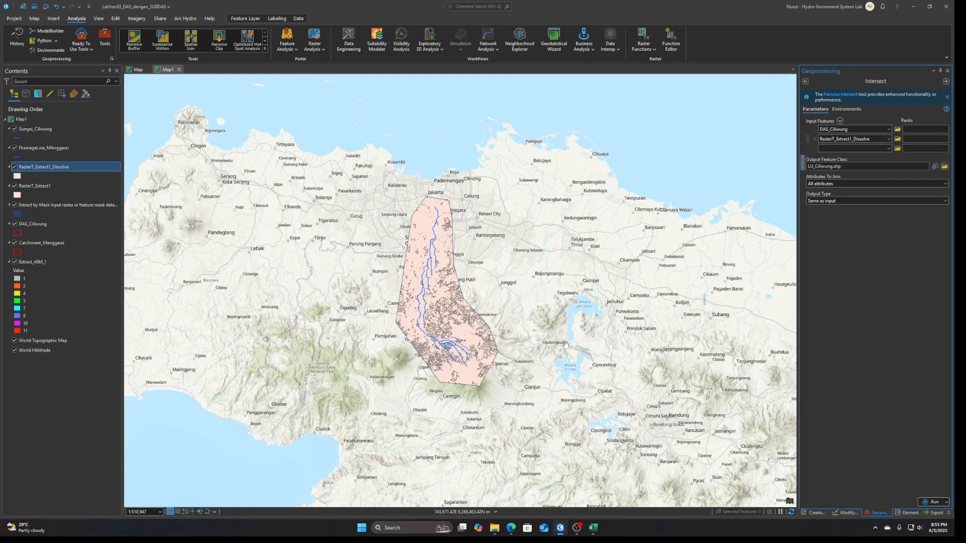
# Set the Intersect output coordinate system to WGS 1984 and run the tool.
pyautogui.click(847, 110)
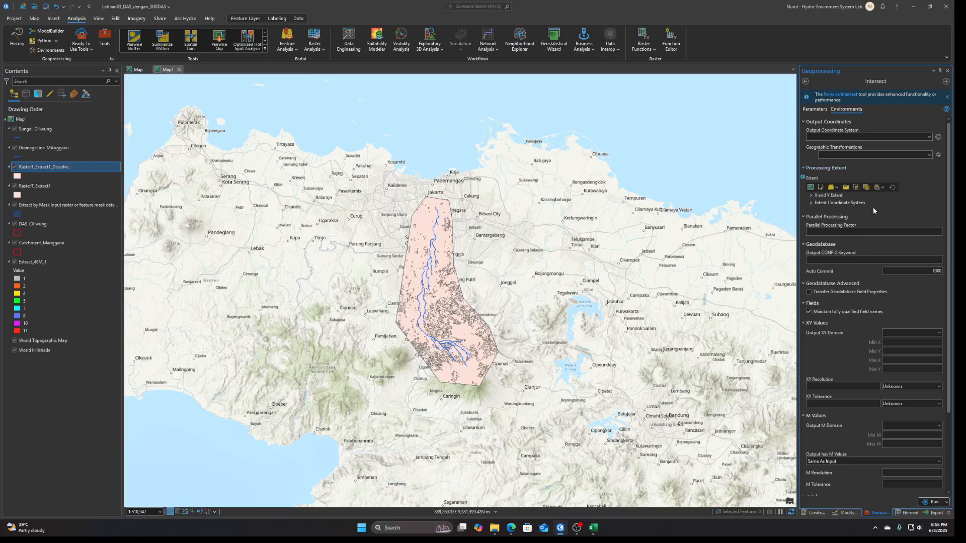
pyautogui.click(939, 137)
pyautogui.click(513, 249)
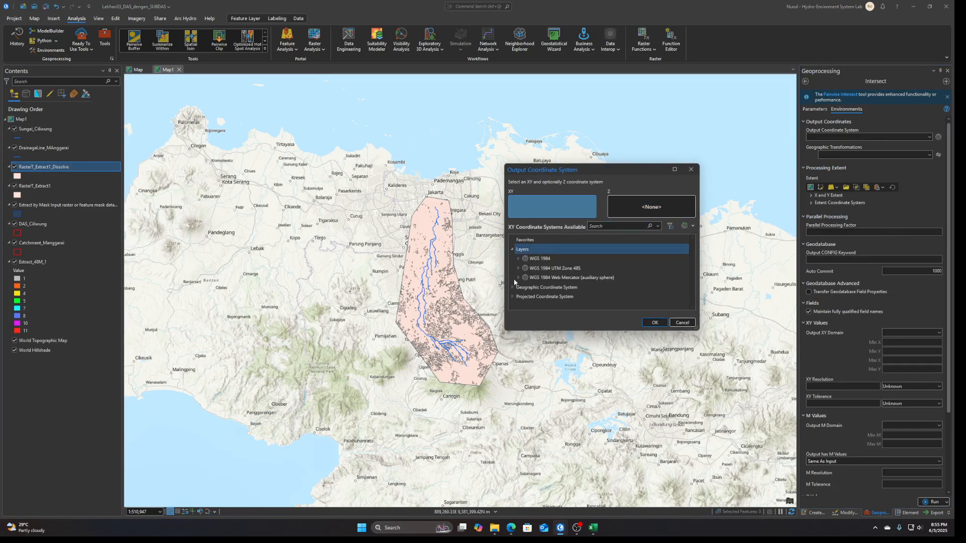
pyautogui.click(541, 259)
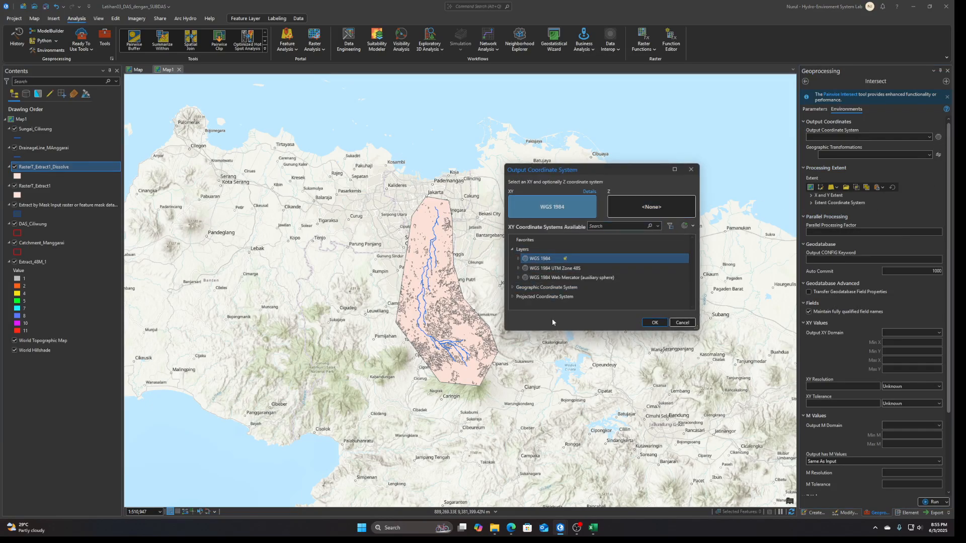
pyautogui.click(648, 323)
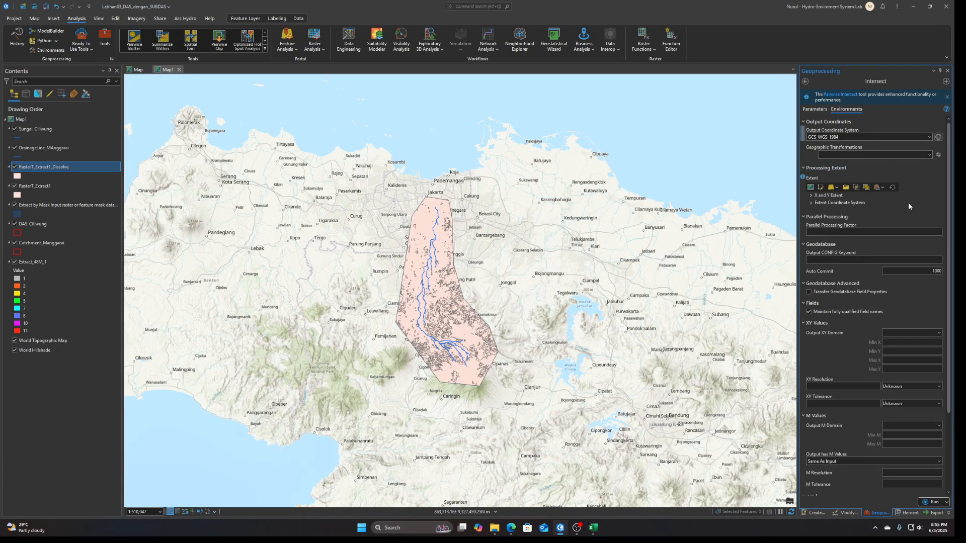
pyautogui.click(934, 502)
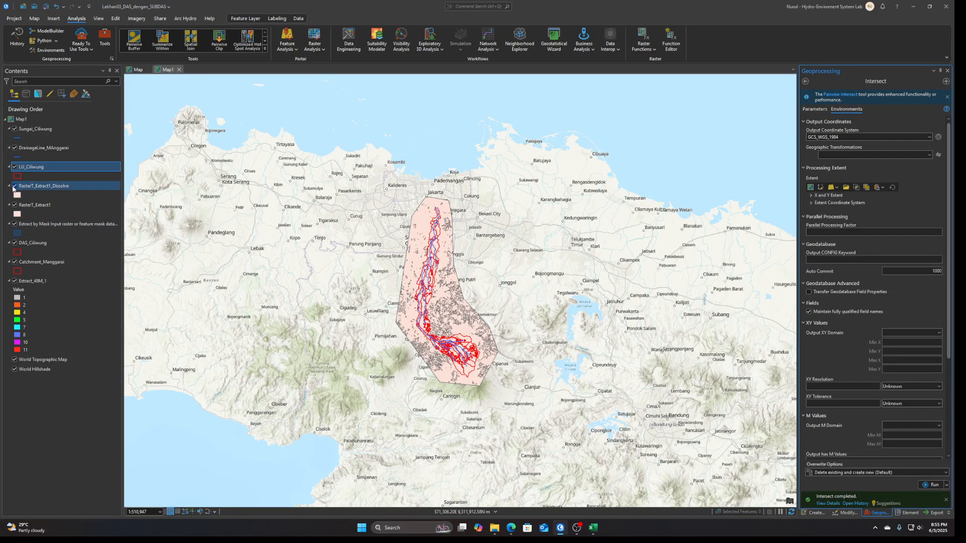
# Hide the RasterT_Extract1_Dissolve, RasterT_Extract1, DAS_Ciliwung, Catchment_Manggarai and Extract_48M_1 layers.
pyautogui.click(15, 186)
pyautogui.click(14, 205)
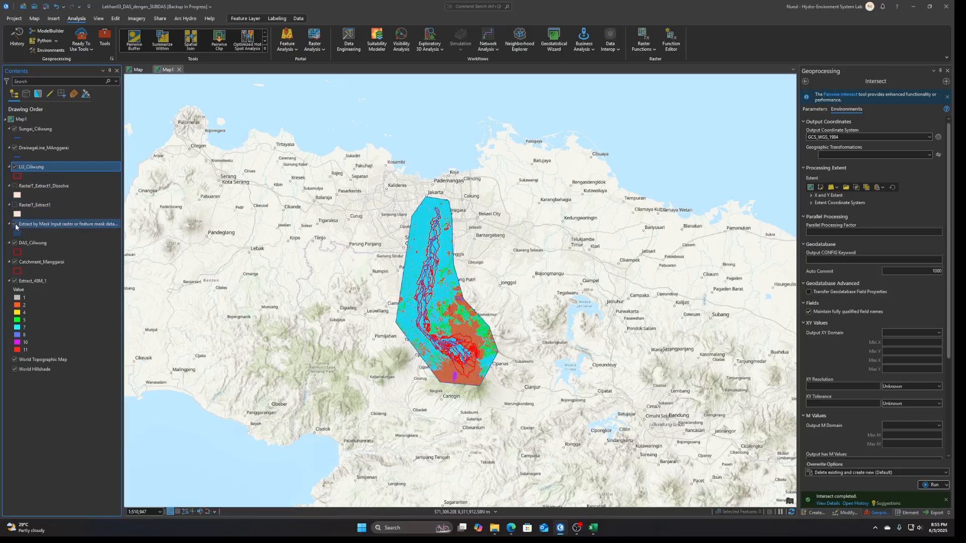
pyautogui.click(15, 243)
pyautogui.click(15, 262)
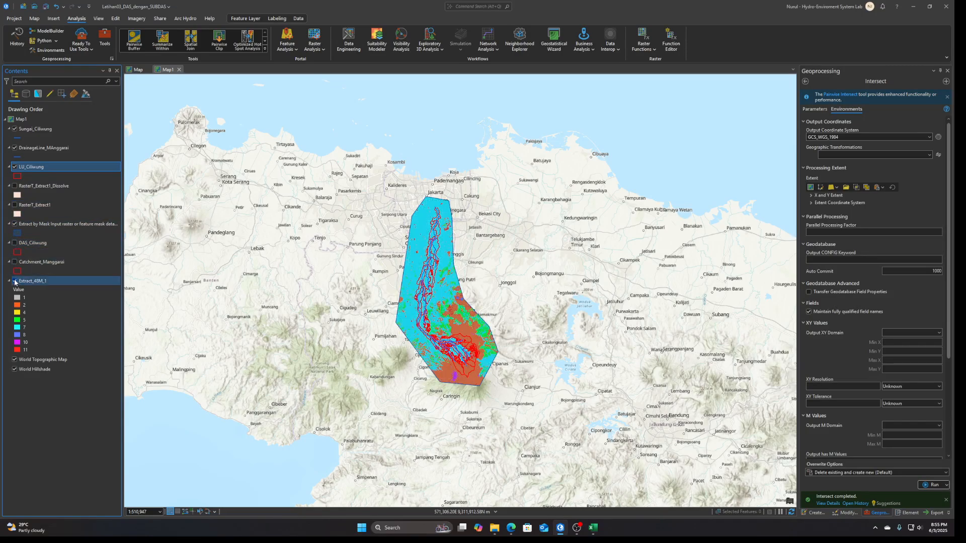
pyautogui.click(15, 281)
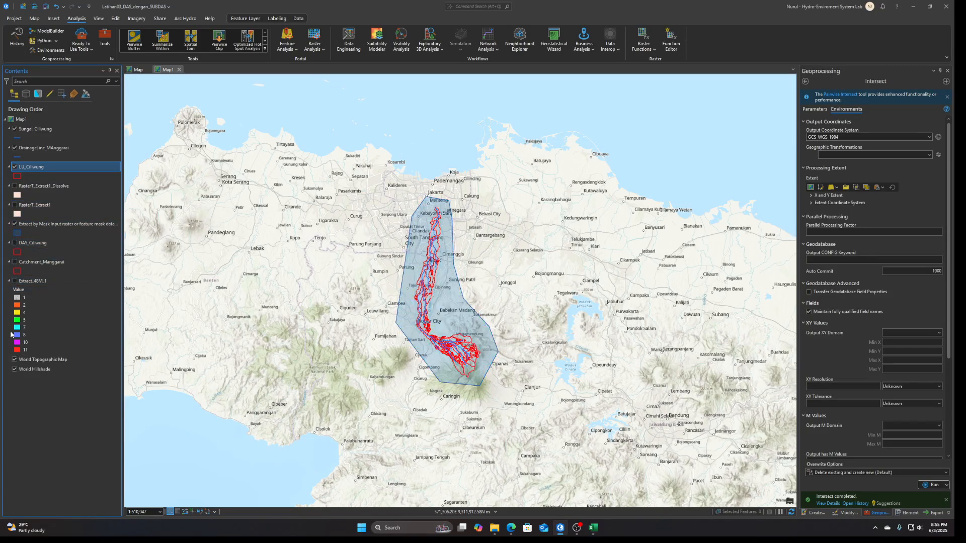
# Open the attribute table of the LU_Ciliwung layer.
pyautogui.rightClick(42, 167)
pyautogui.click(79, 218)
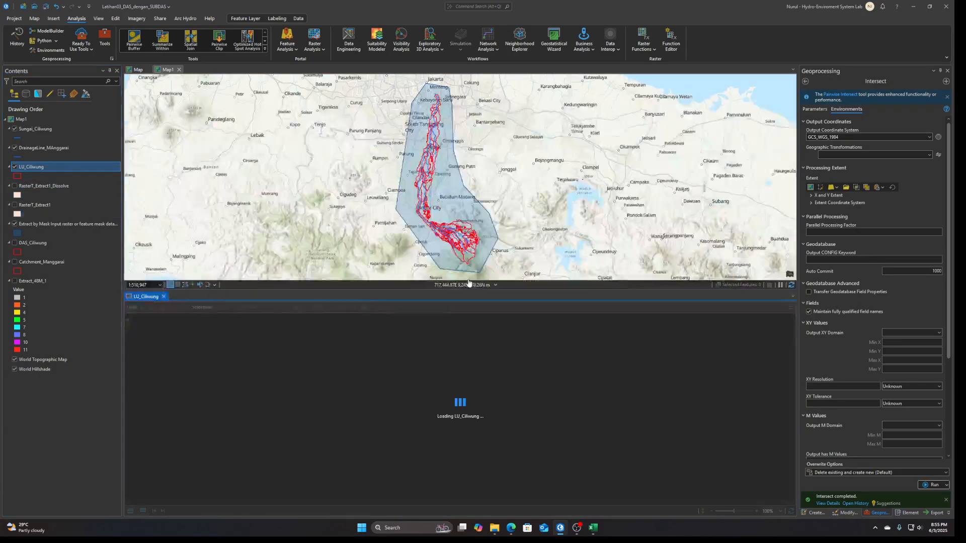